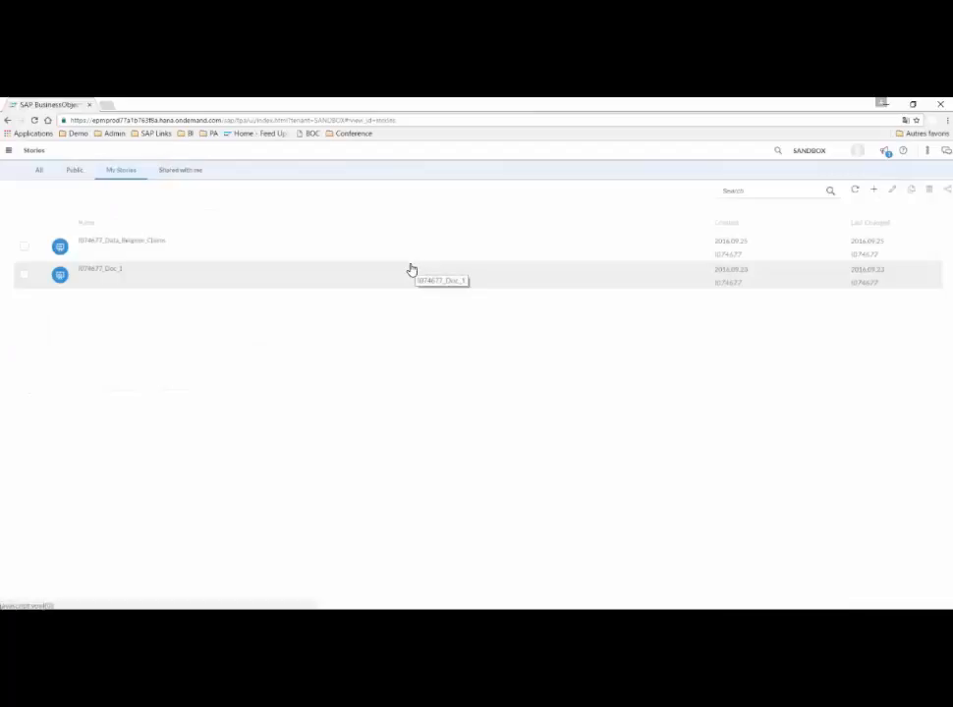
Create a new story that starts from a canvas and add a chart object to it.
click(872, 193)
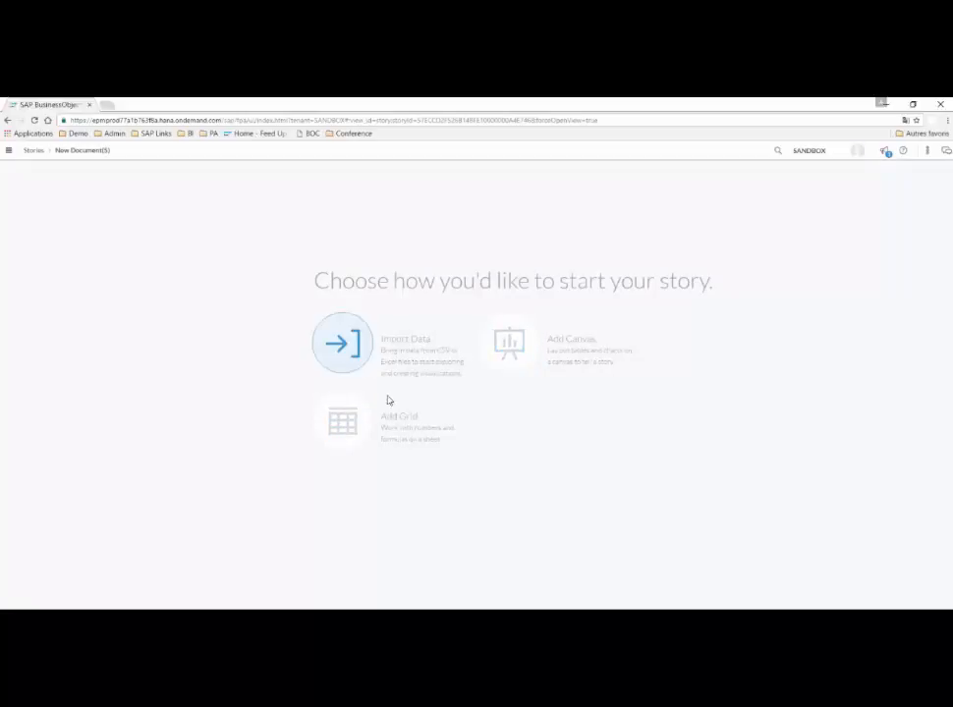
click(512, 355)
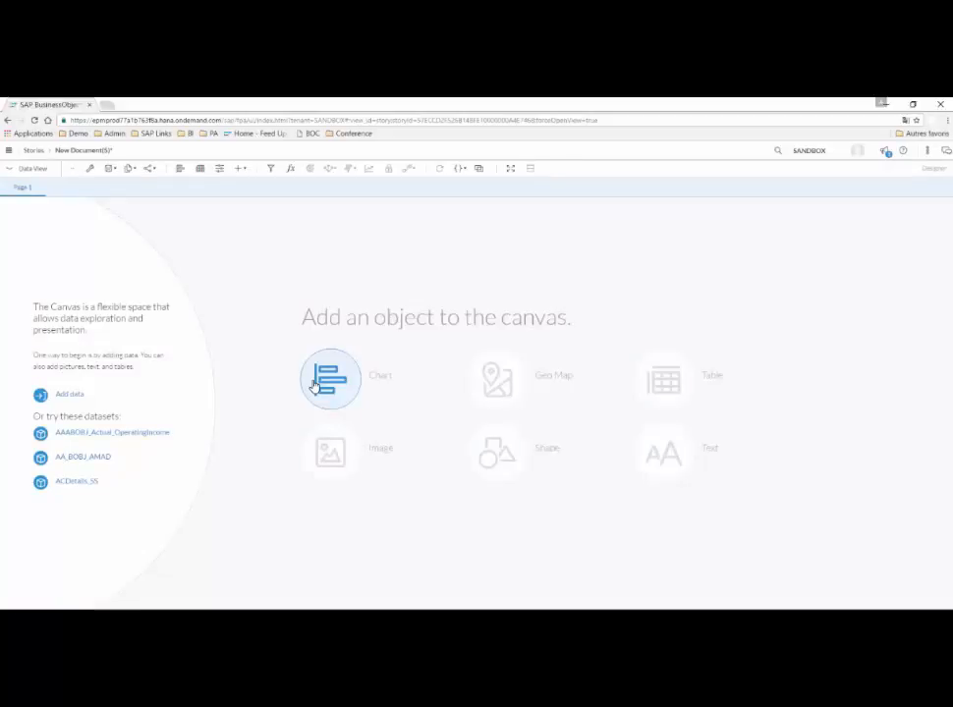
click(314, 385)
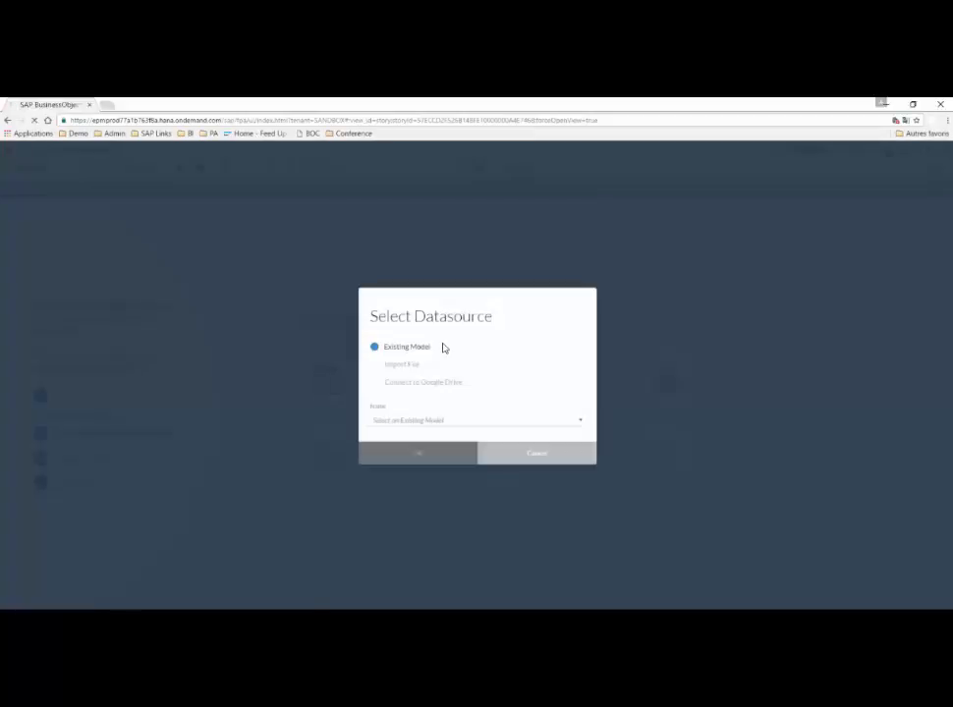
Use the existing data_belgium_Demo_II model as the chart's data source.
click(412, 421)
text(io)
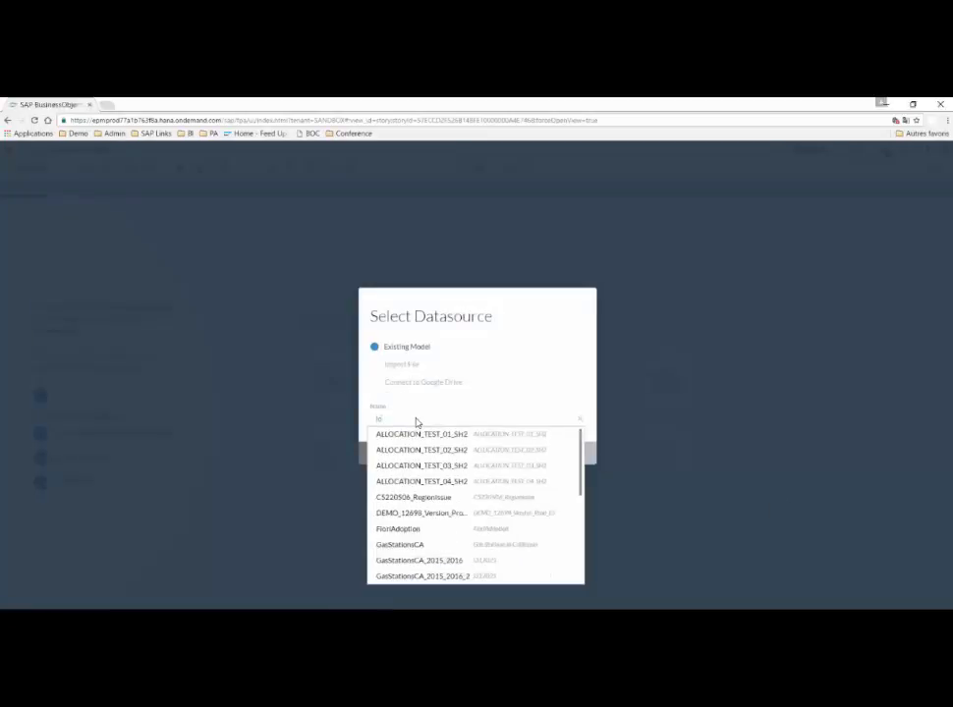
text(746)
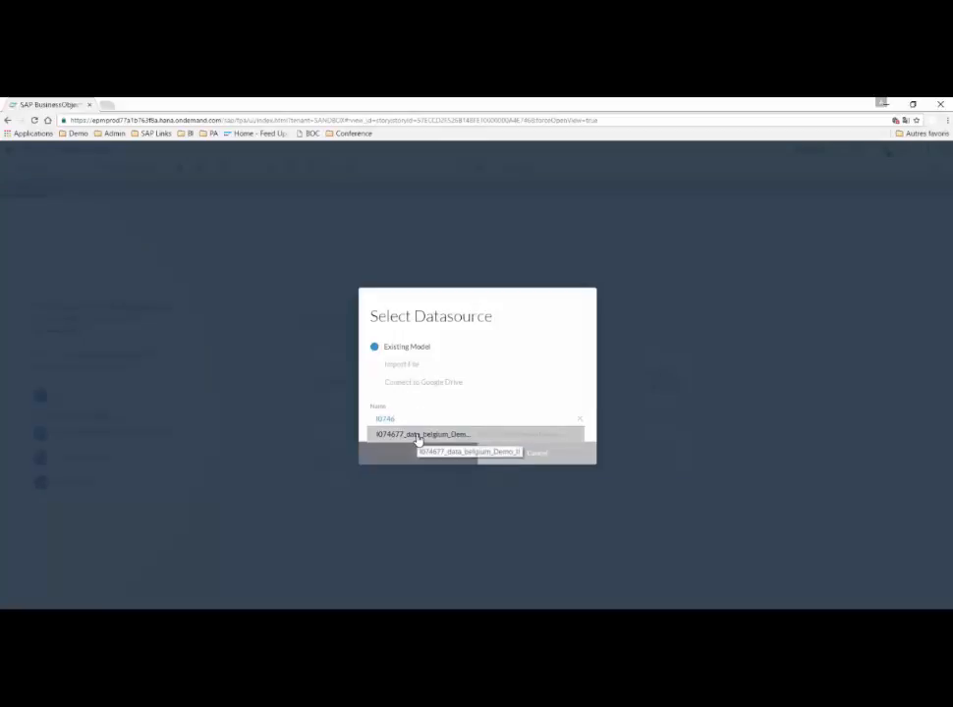
click(417, 435)
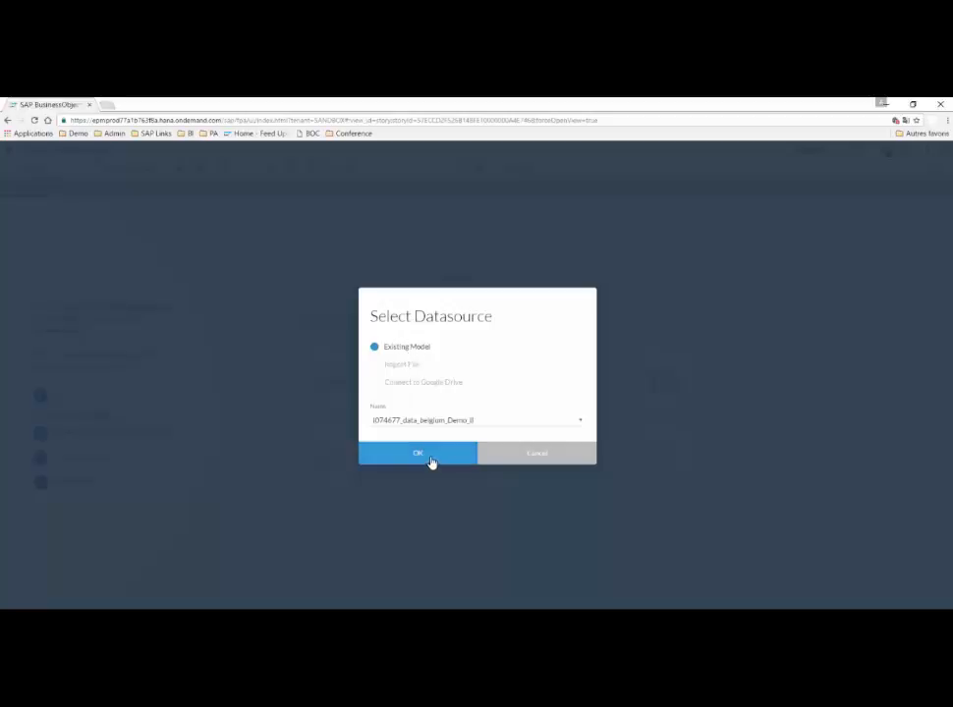
click(432, 457)
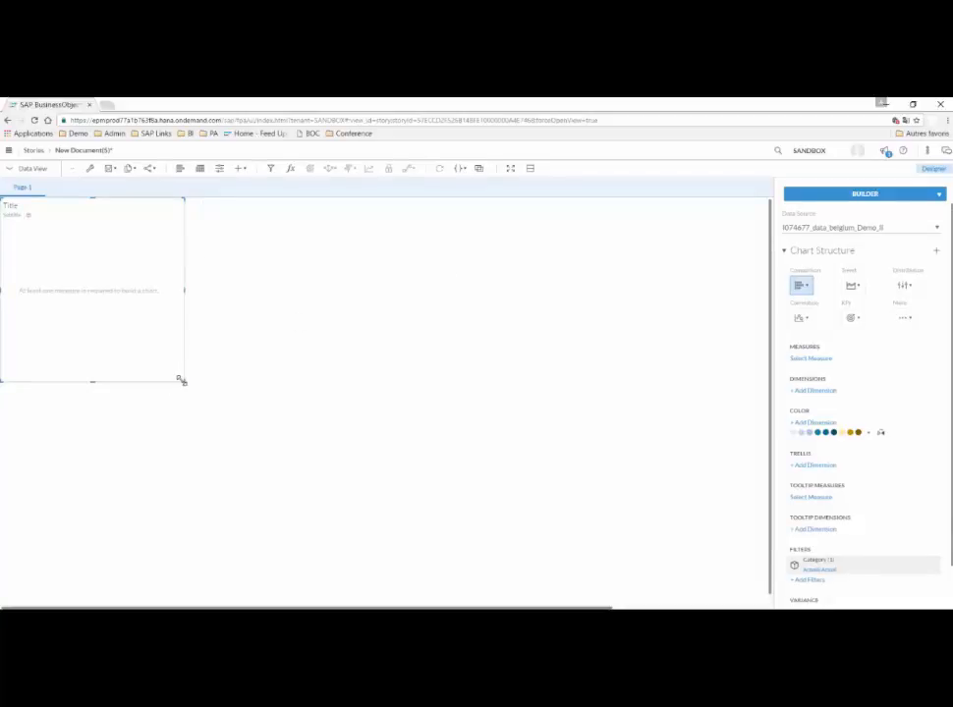
Enlarge the empty chart on the canvas and add Age and GENDER as its dimensions.
drag(181, 381, 275, 434)
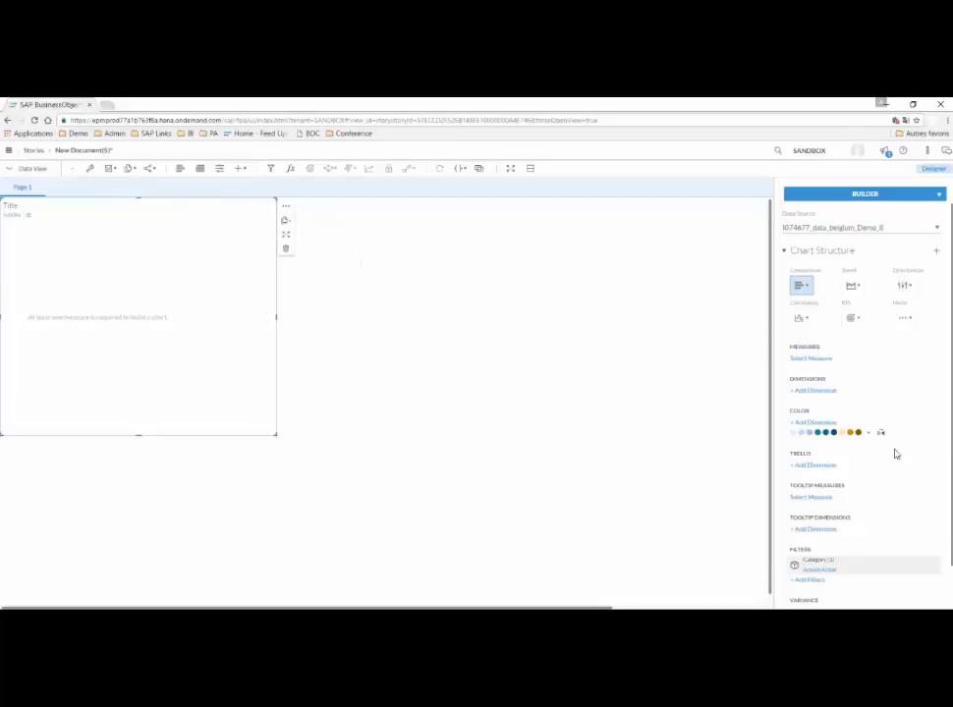
click(796, 392)
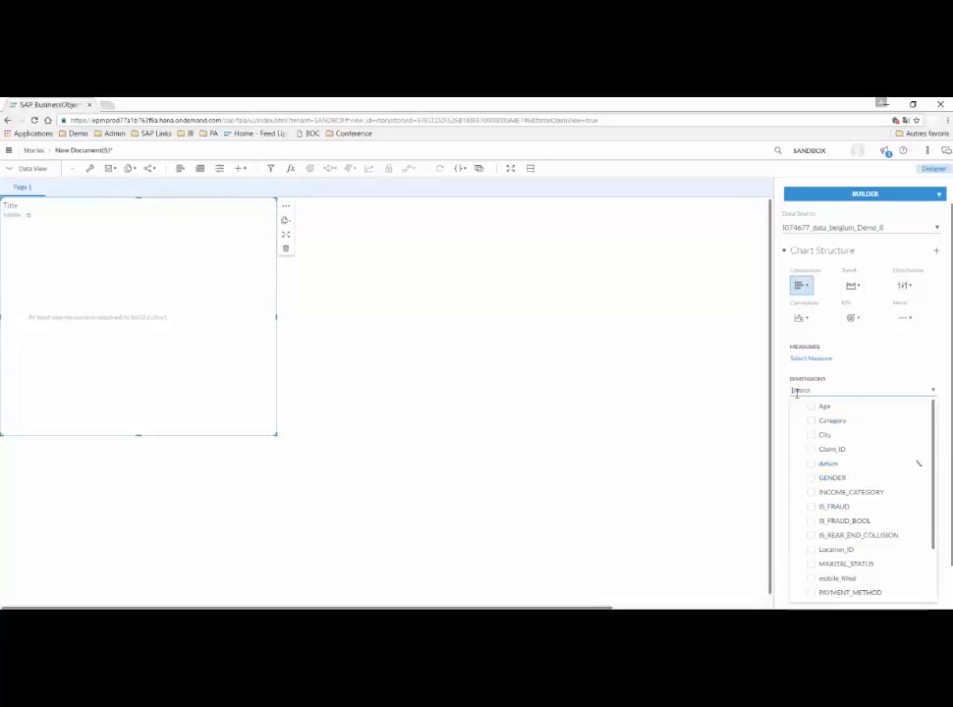
click(821, 407)
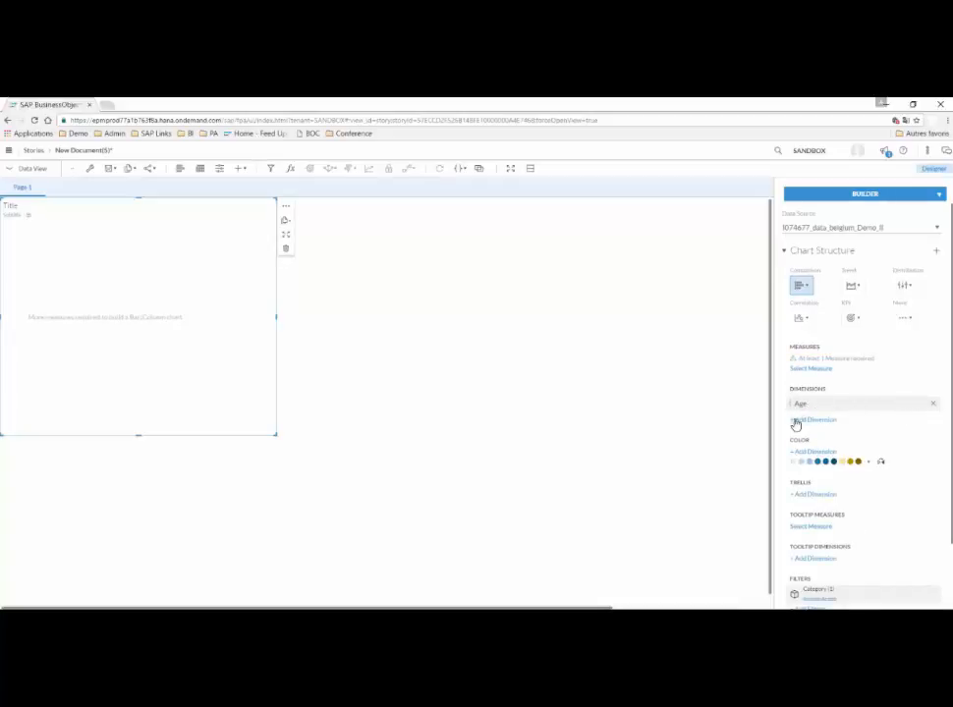
click(796, 421)
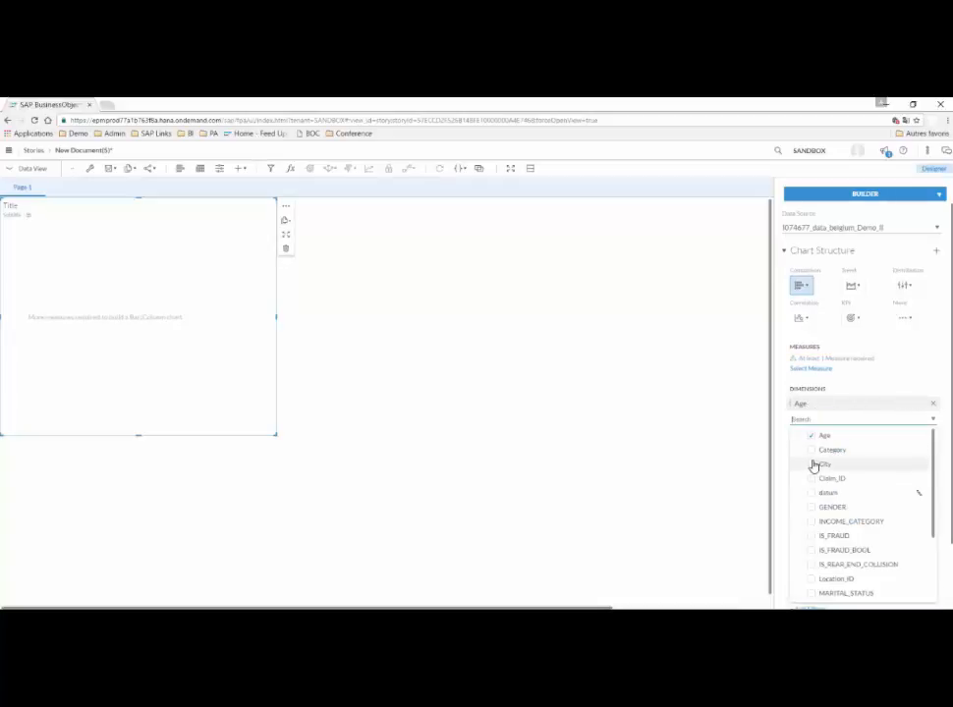
click(821, 507)
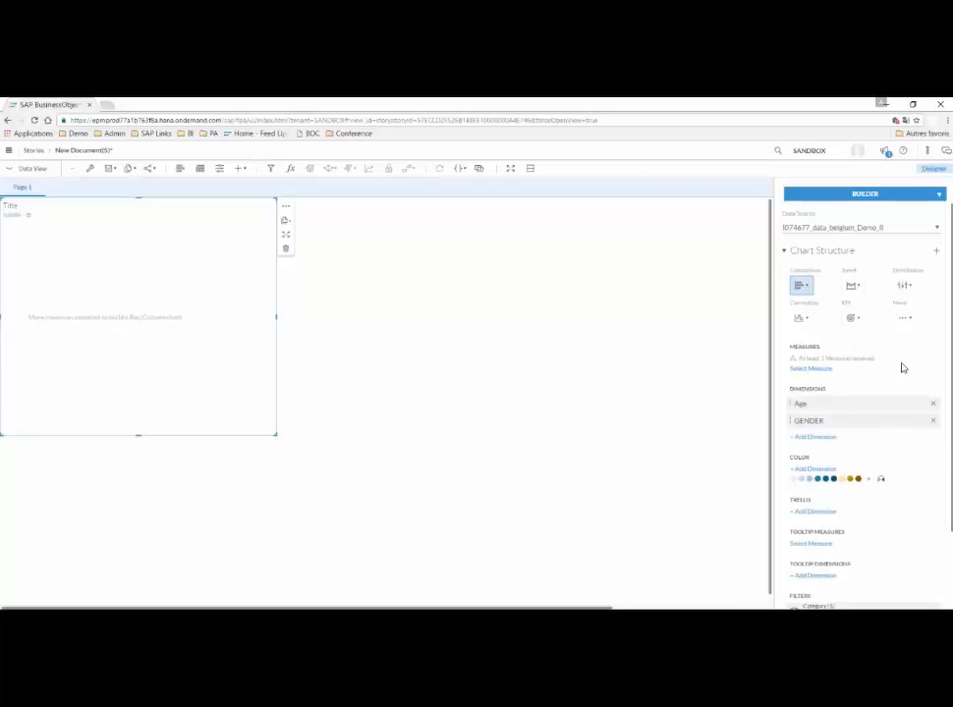
Add the INCOME_ESTIMATE measure to the chart and enlarge the chart to about two thirds of the visible canvas width.
click(808, 369)
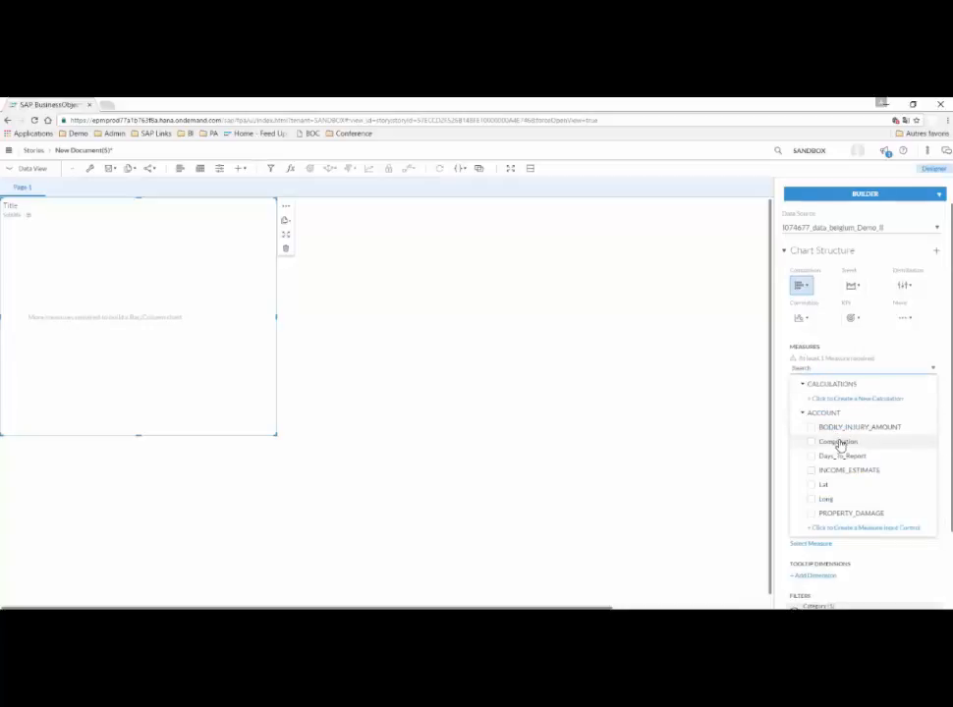
click(883, 471)
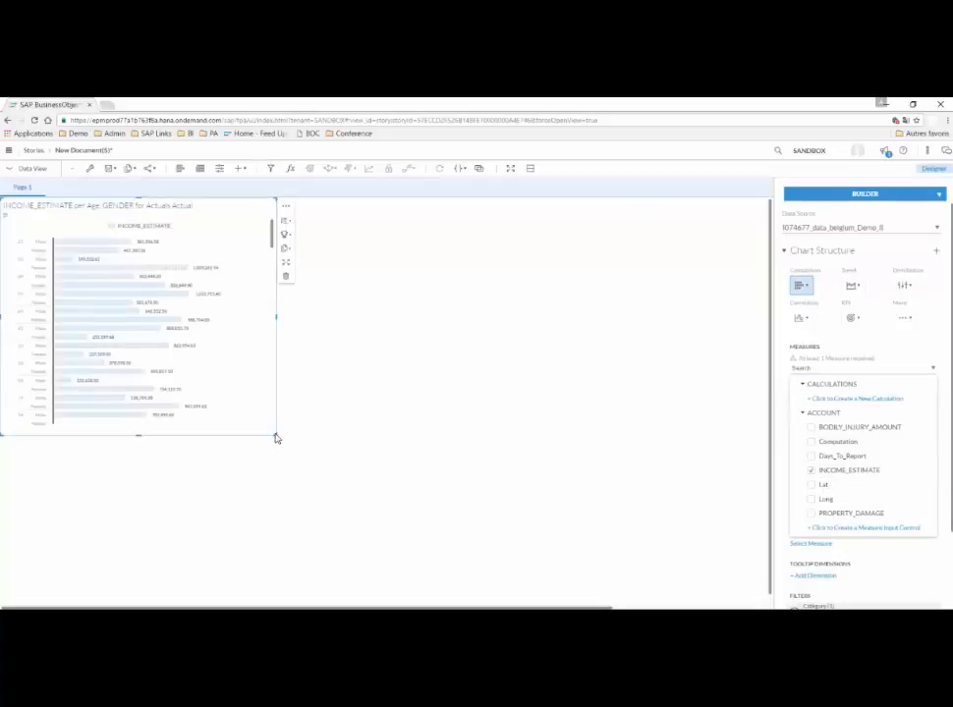
click(390, 409)
drag(279, 438, 511, 542)
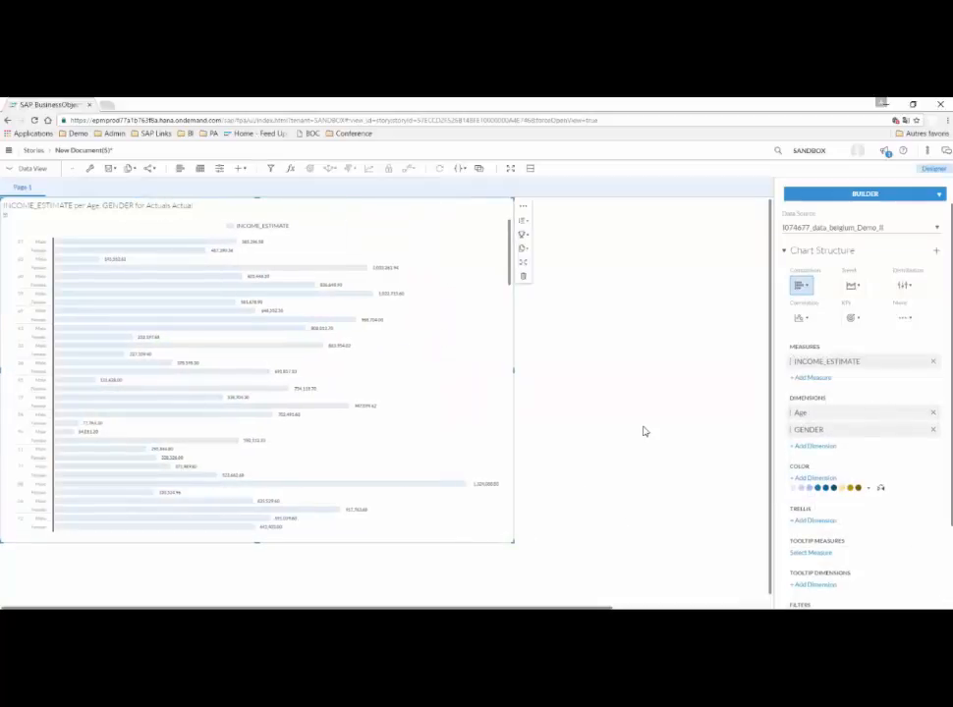
Try the palette starting with green and the one starting with turquoise on the income bar chart.
click(881, 490)
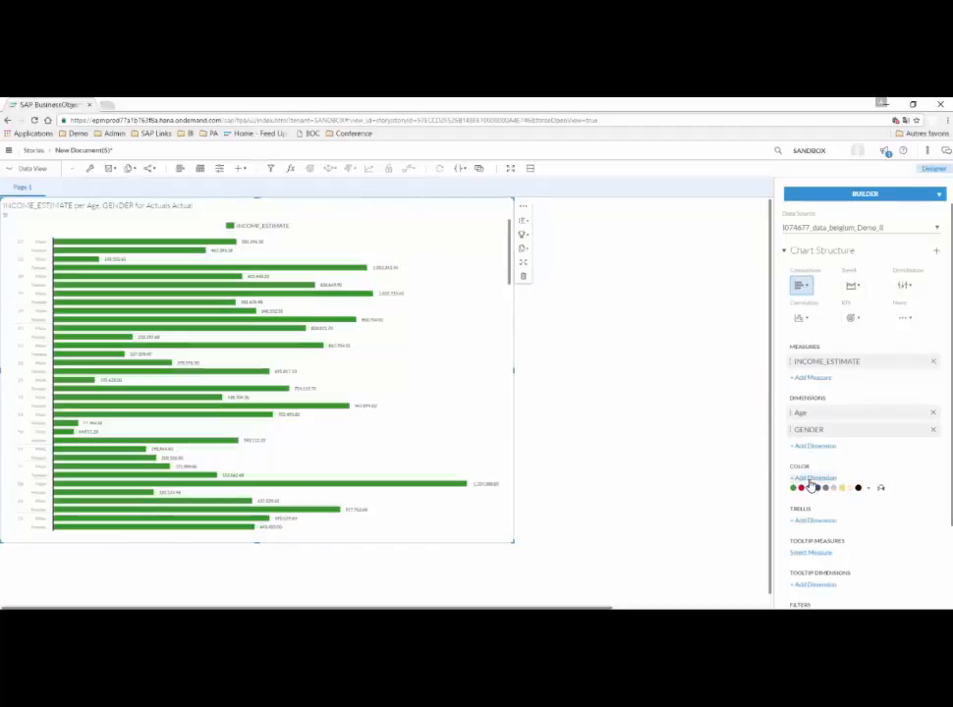
click(815, 480)
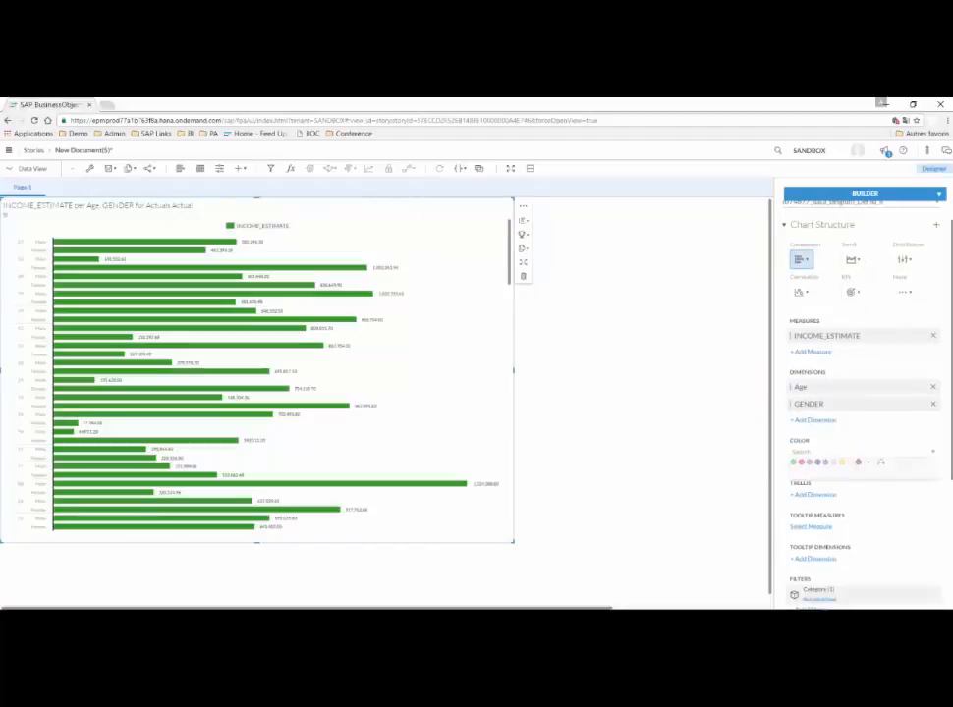
click(935, 455)
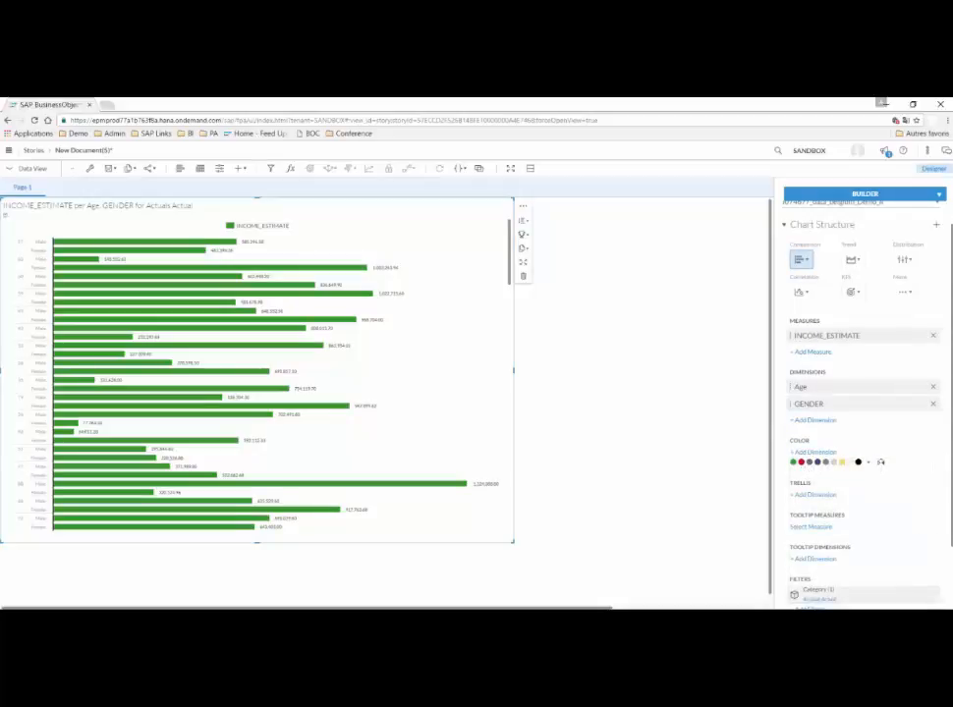
click(878, 464)
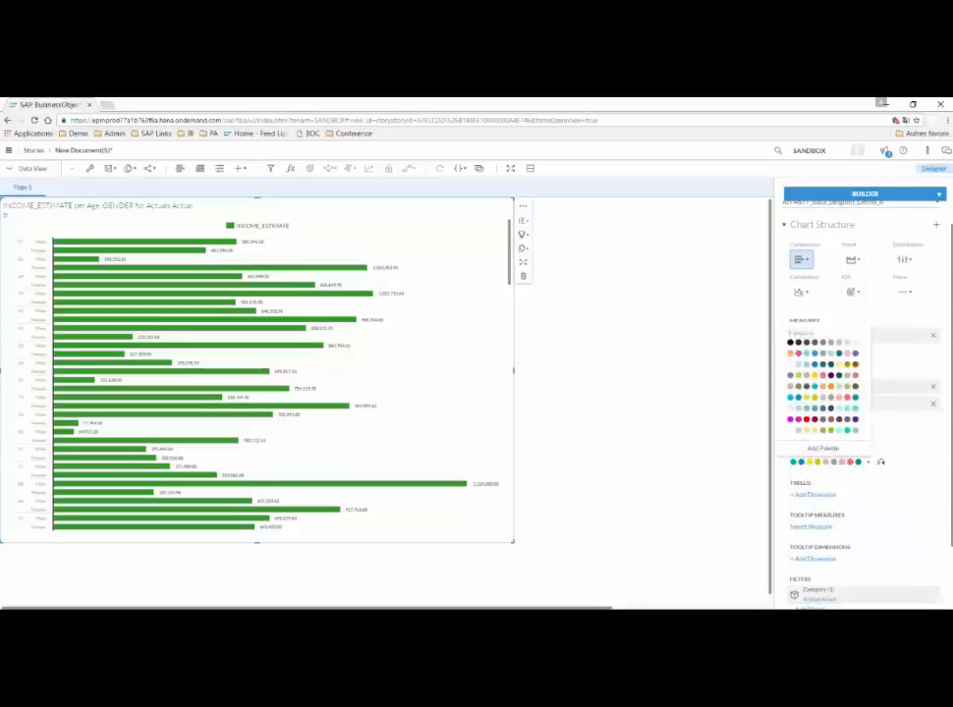
click(833, 405)
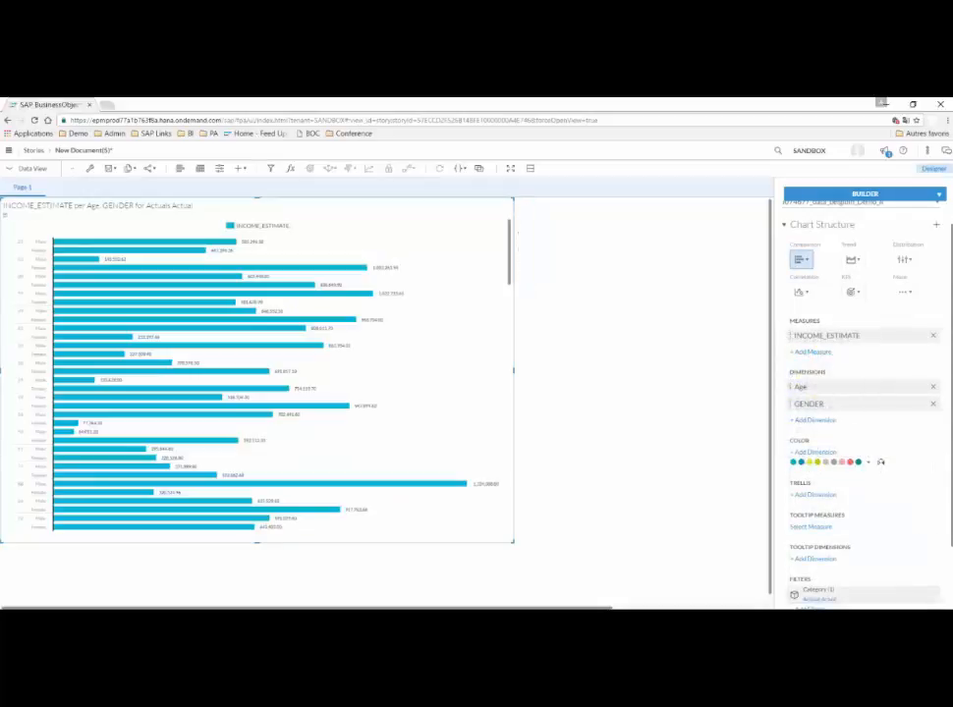
Apply the color palette that starts with coral and pink tones to the income bar chart.
click(825, 453)
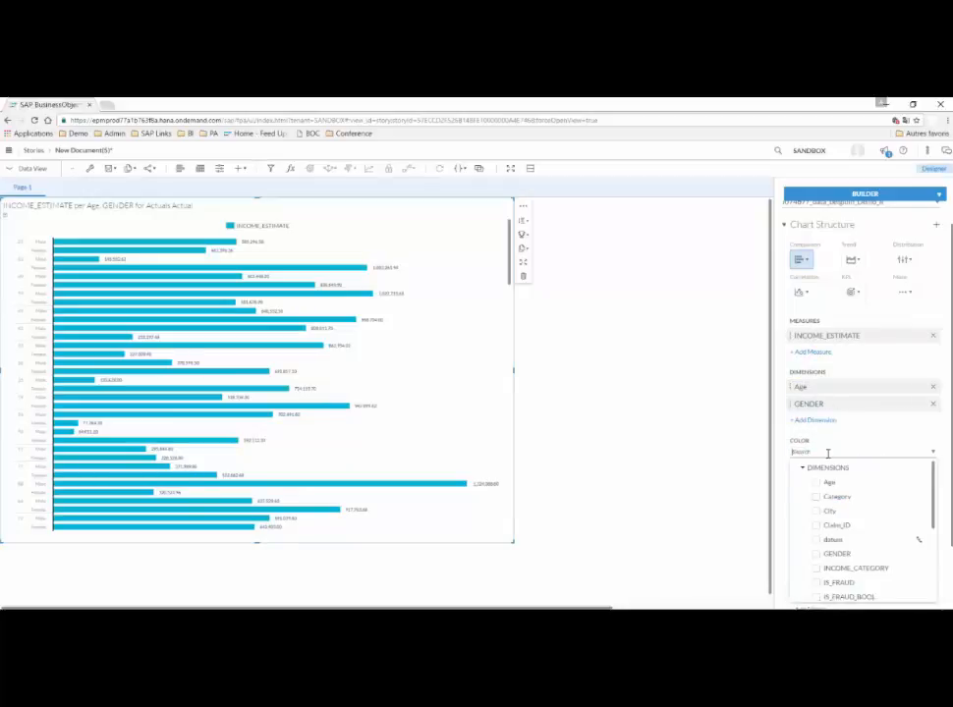
click(942, 451)
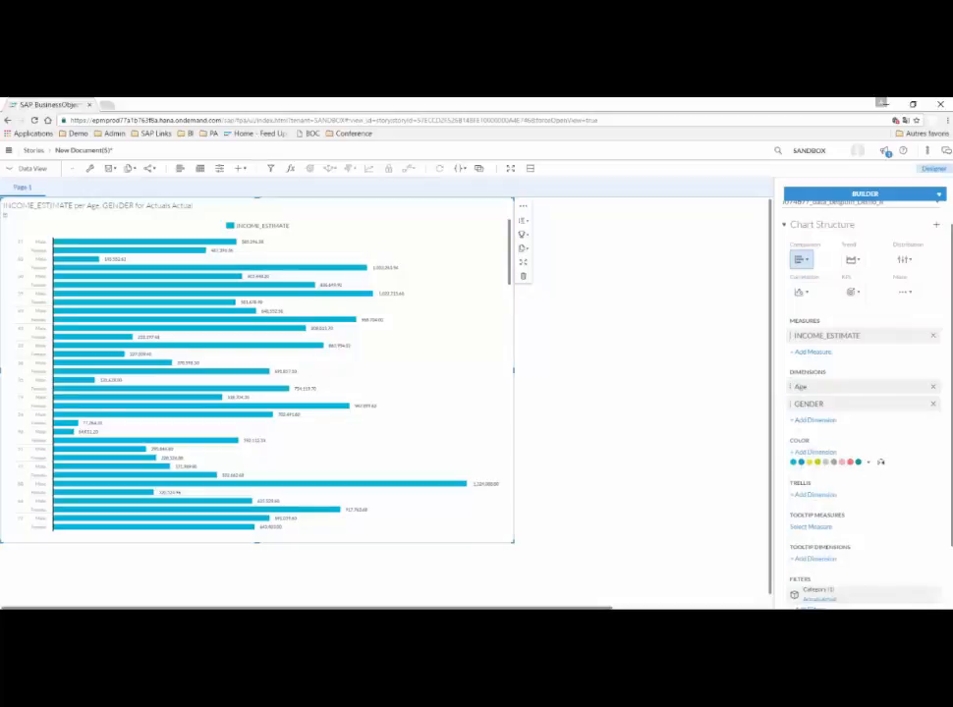
click(829, 462)
click(786, 430)
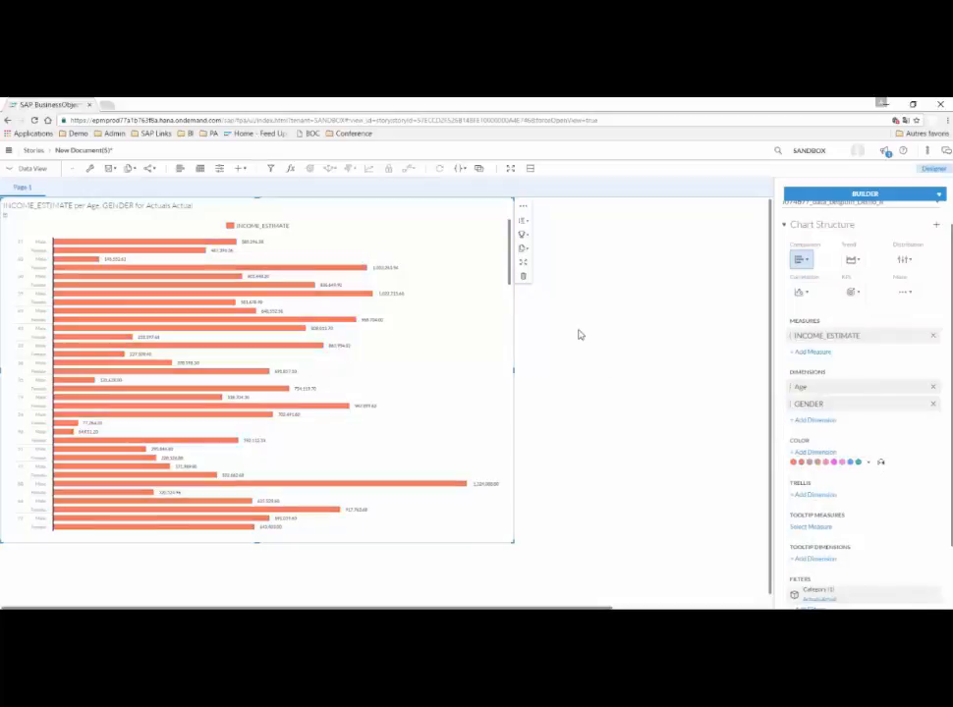
Highlight the income bar for males aged 27 and inspect its details.
click(211, 243)
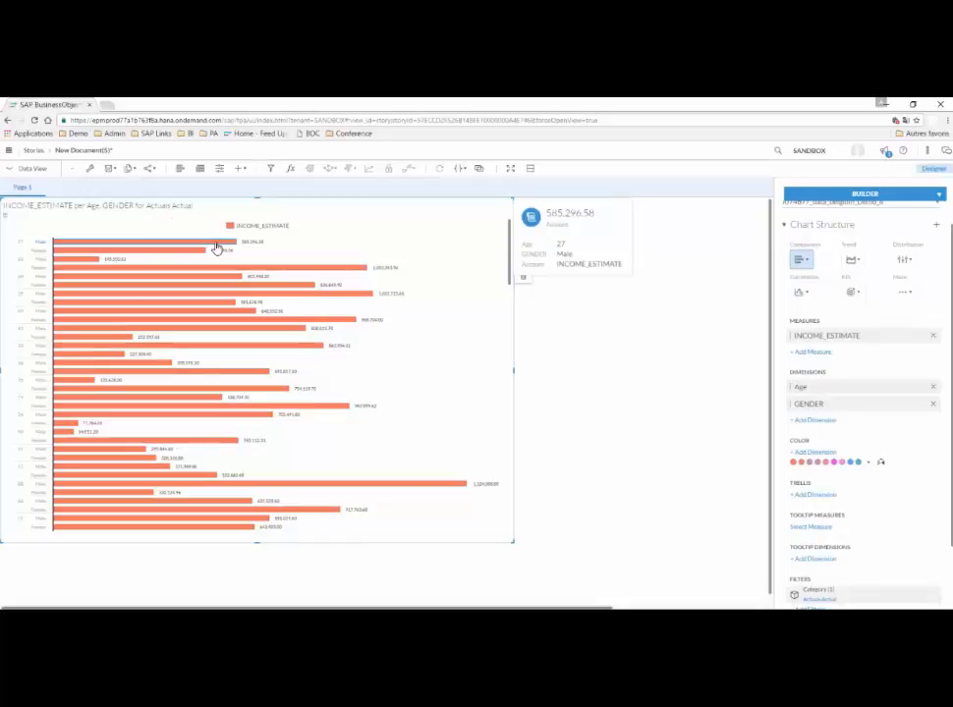
click(205, 244)
mouse_move(204, 251)
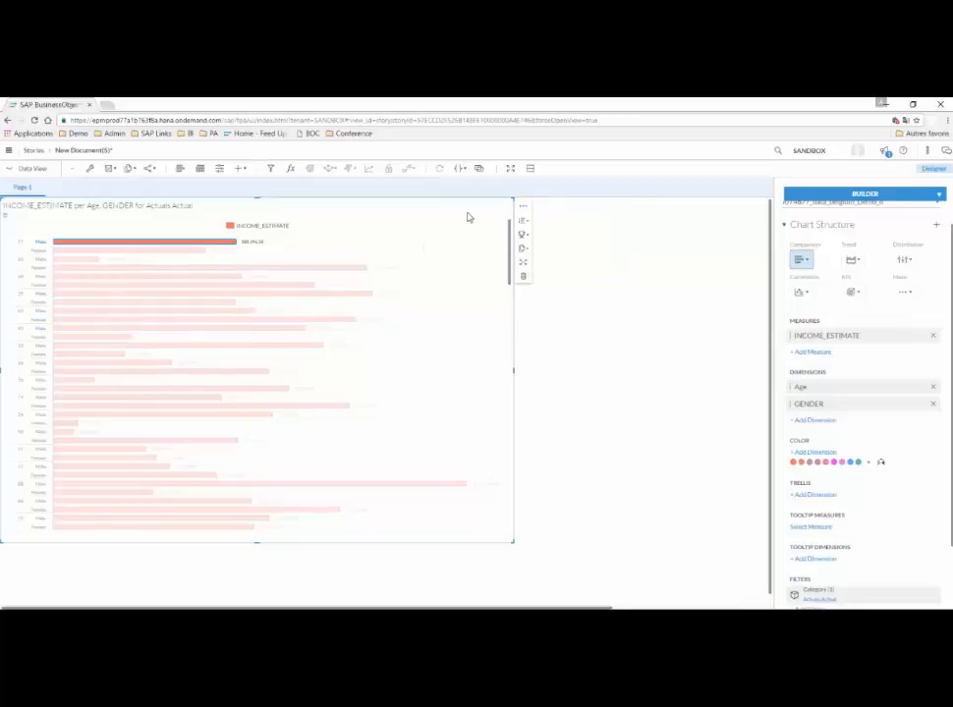
Change the chart type to Combination Column & Line and widen the chart across the canvas.
click(804, 260)
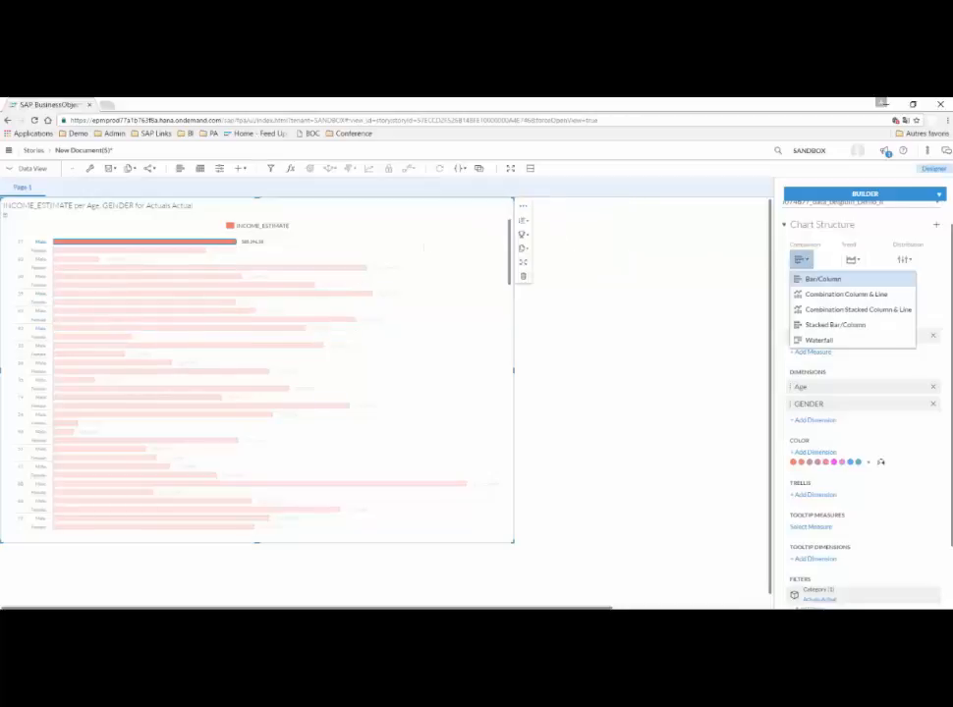
click(830, 294)
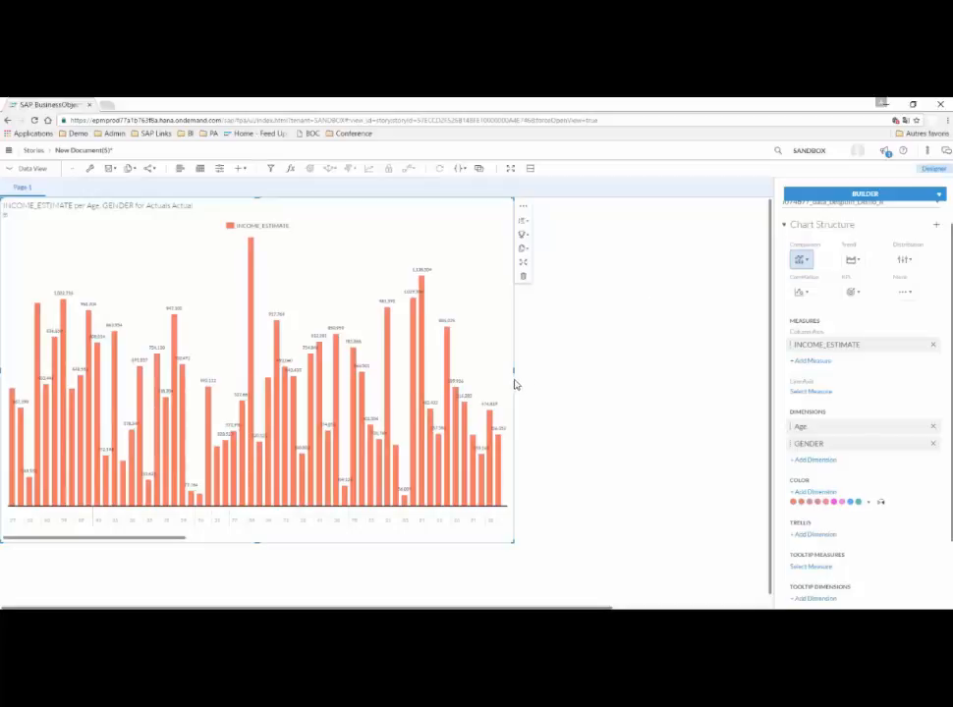
drag(515, 370, 762, 365)
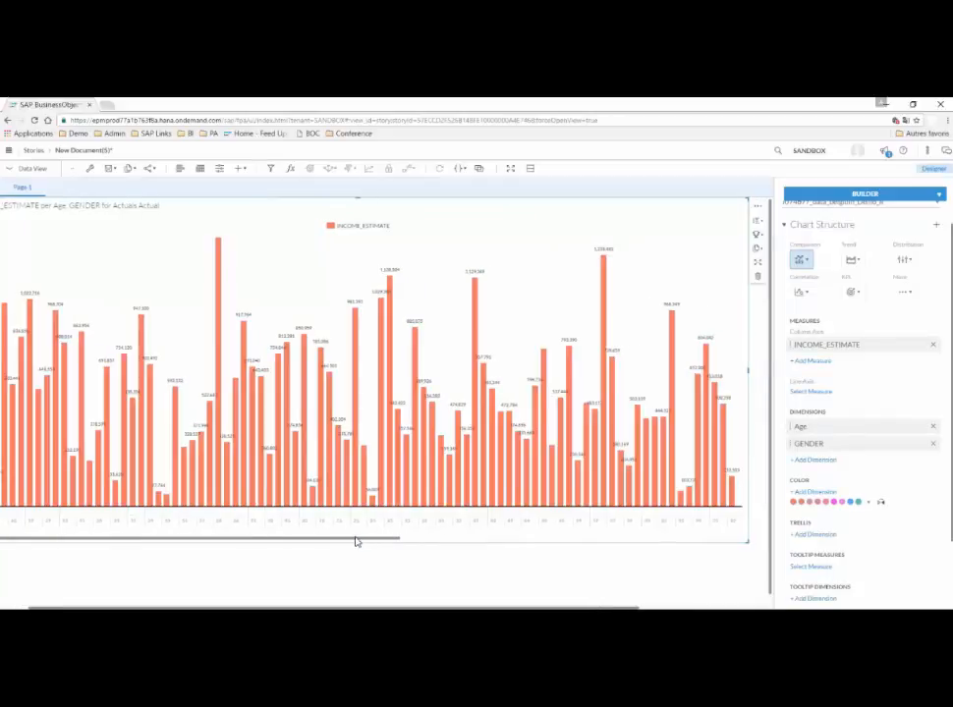
Shrink the income chart inward from its lower-left corner to free the left half of the visible canvas.
drag(314, 539, 428, 546)
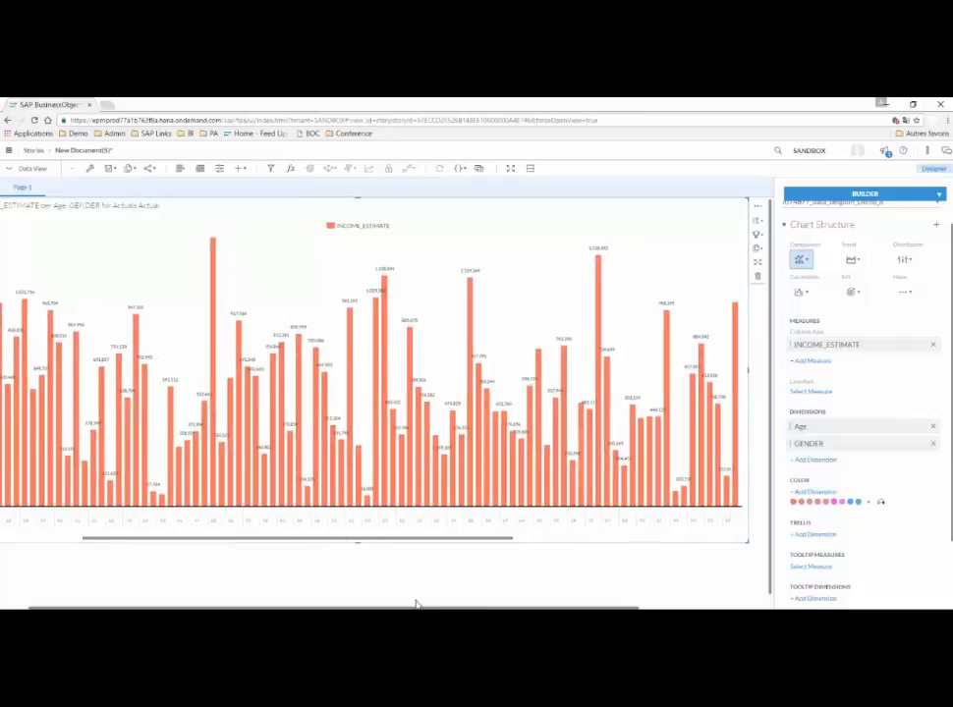
drag(413, 607, 296, 605)
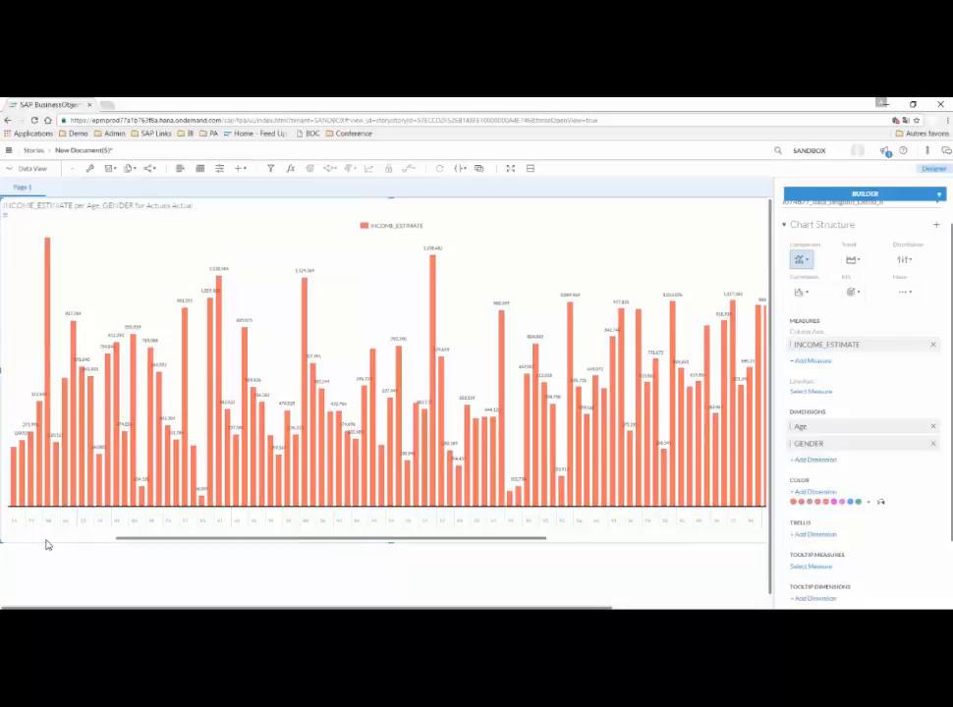
drag(2, 538, 388, 374)
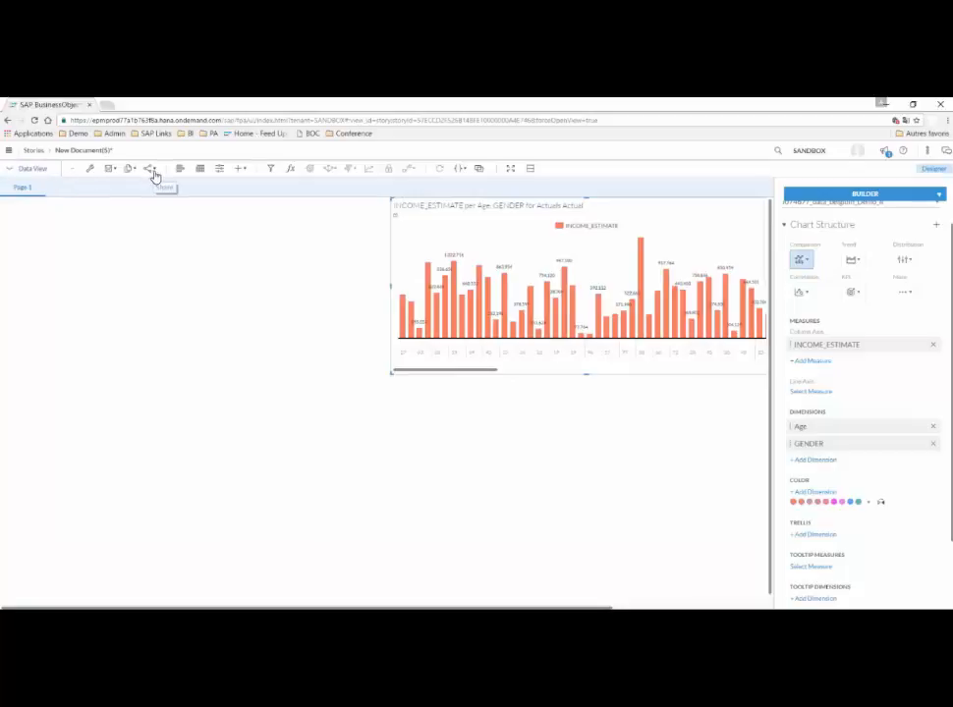
Add a second chart to the canvas, using the existing data_belgium_Demo_II model as its data source.
click(185, 175)
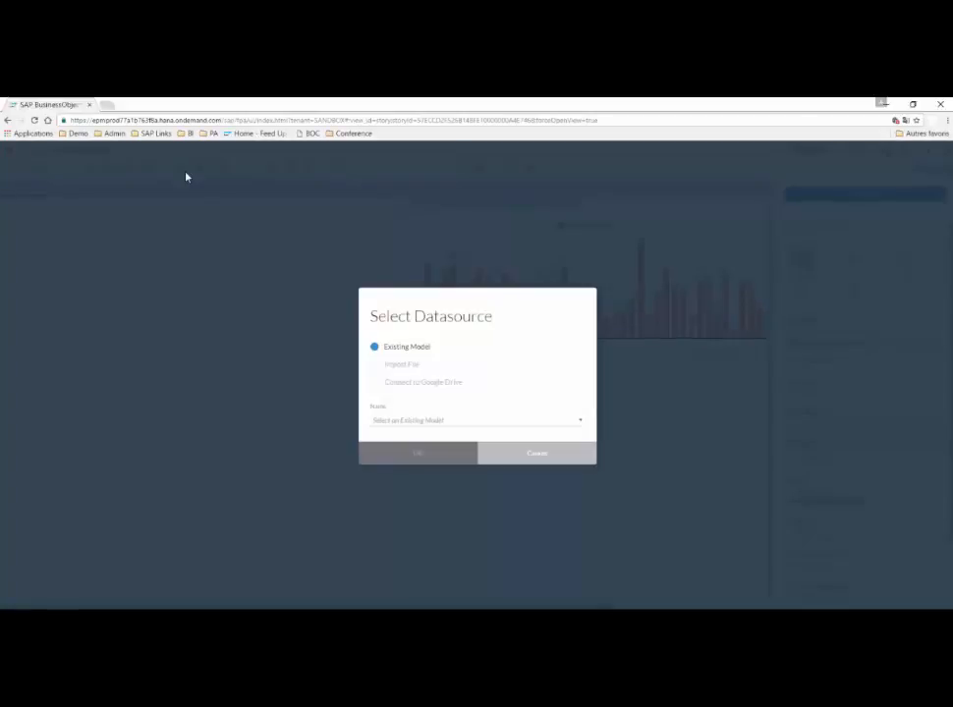
click(467, 423)
text(I)
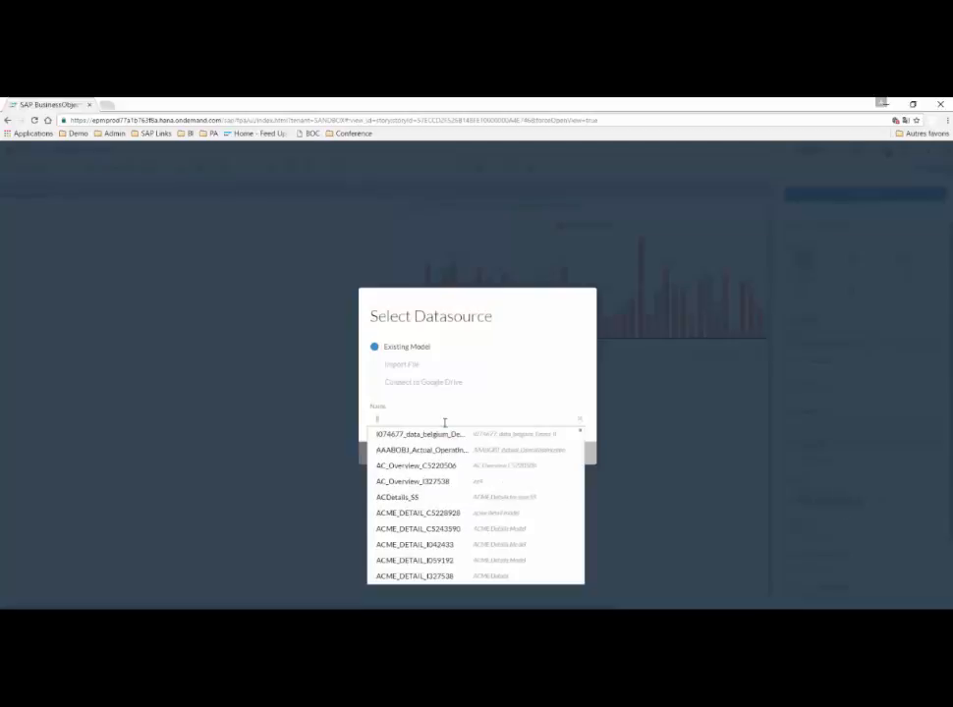
click(468, 435)
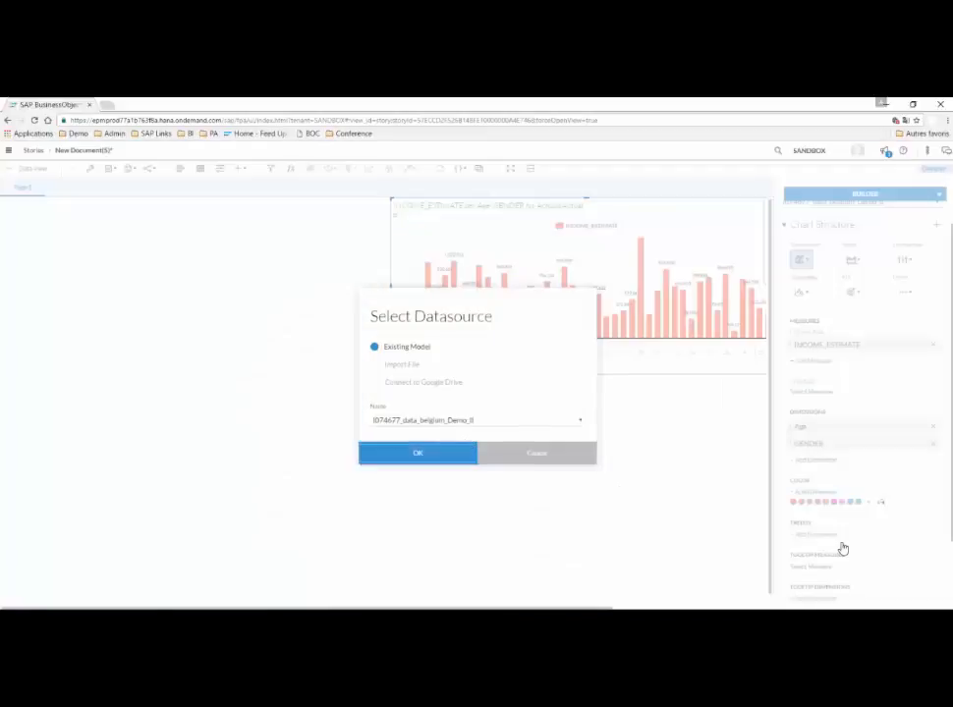
click(444, 453)
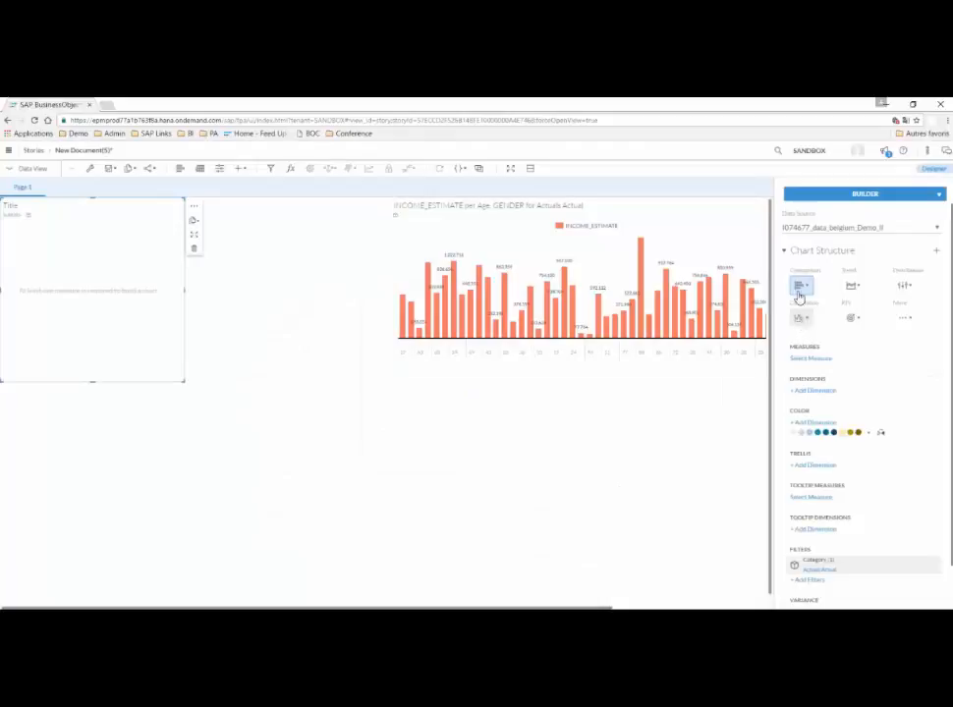
Make the empty second chart an Area chart with the datum dimension and the PROPERTY_DAMAGE measure.
click(854, 286)
click(865, 306)
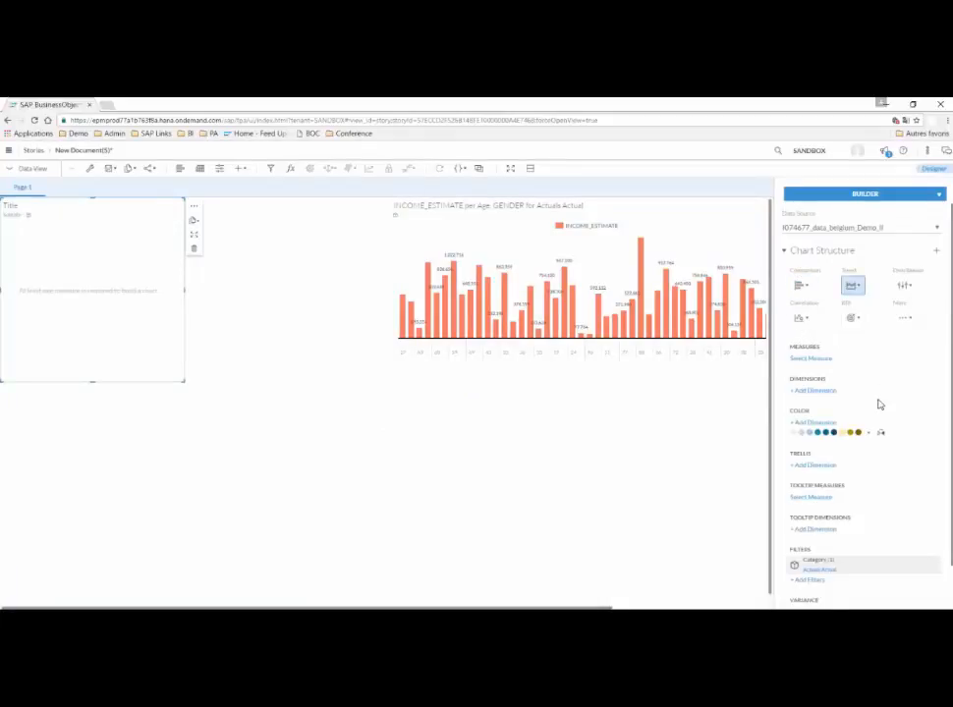
click(796, 402)
scroll(849, 446, down, 2)
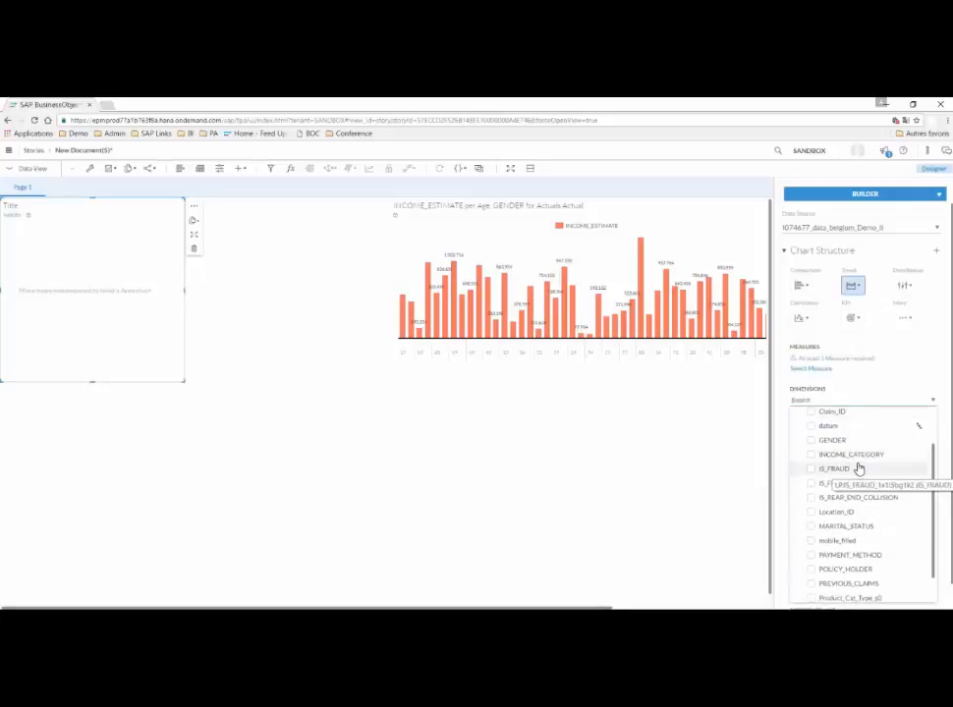
click(828, 425)
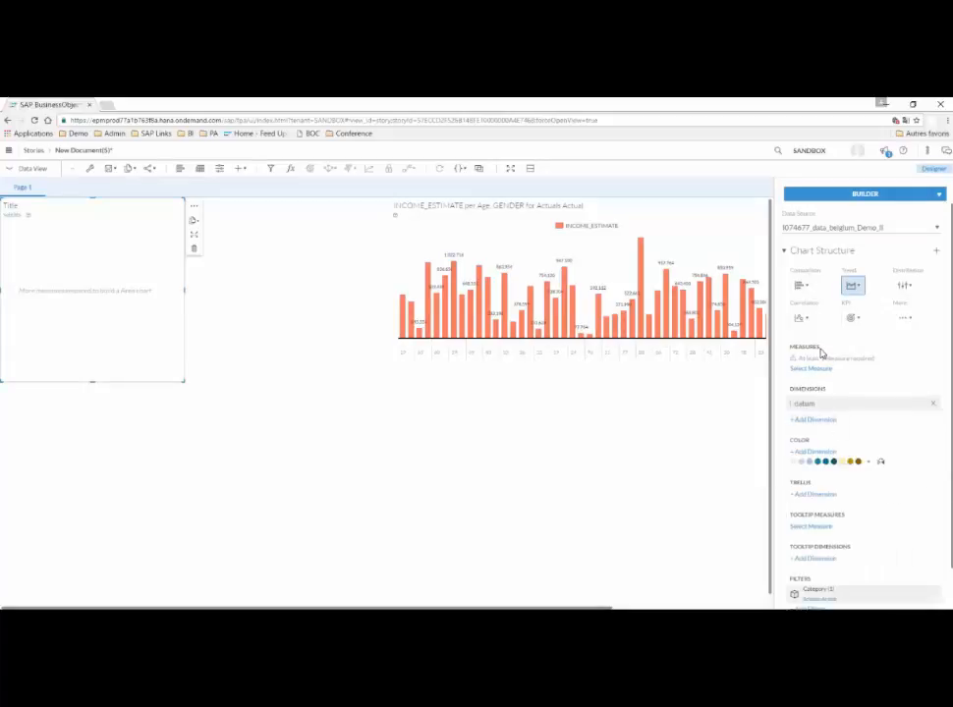
click(810, 369)
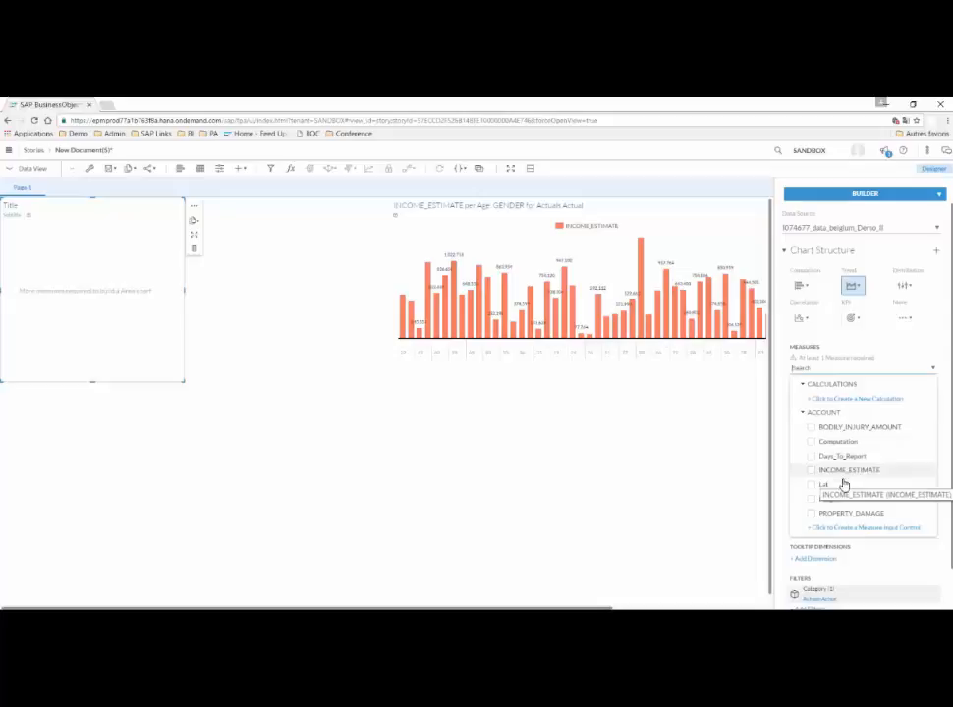
click(841, 514)
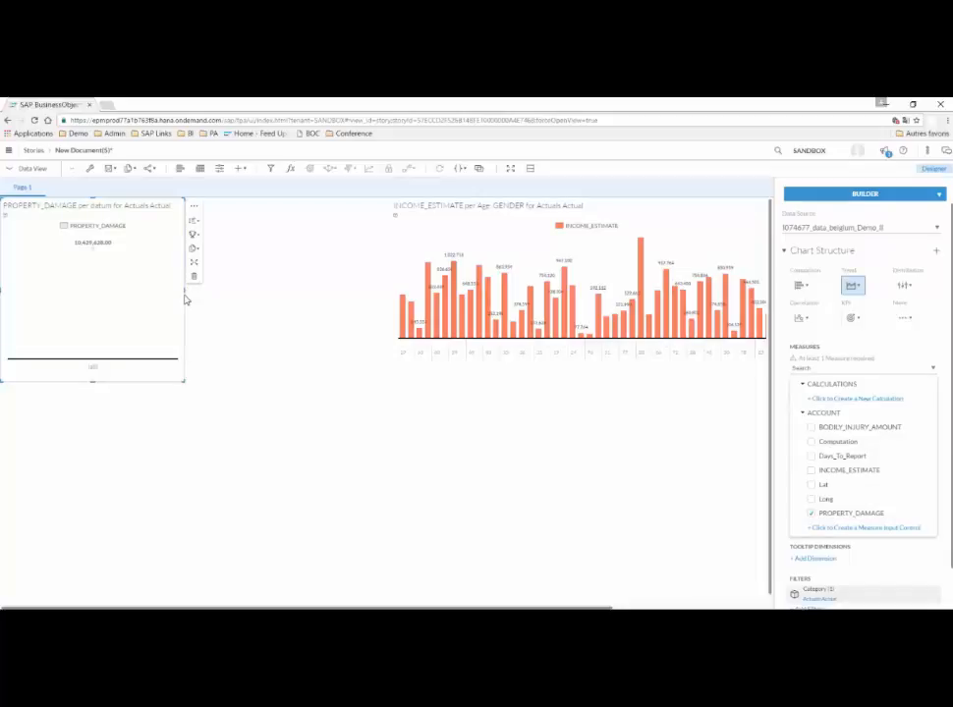
Widen the property damage chart until it meets the income chart beside it.
click(327, 295)
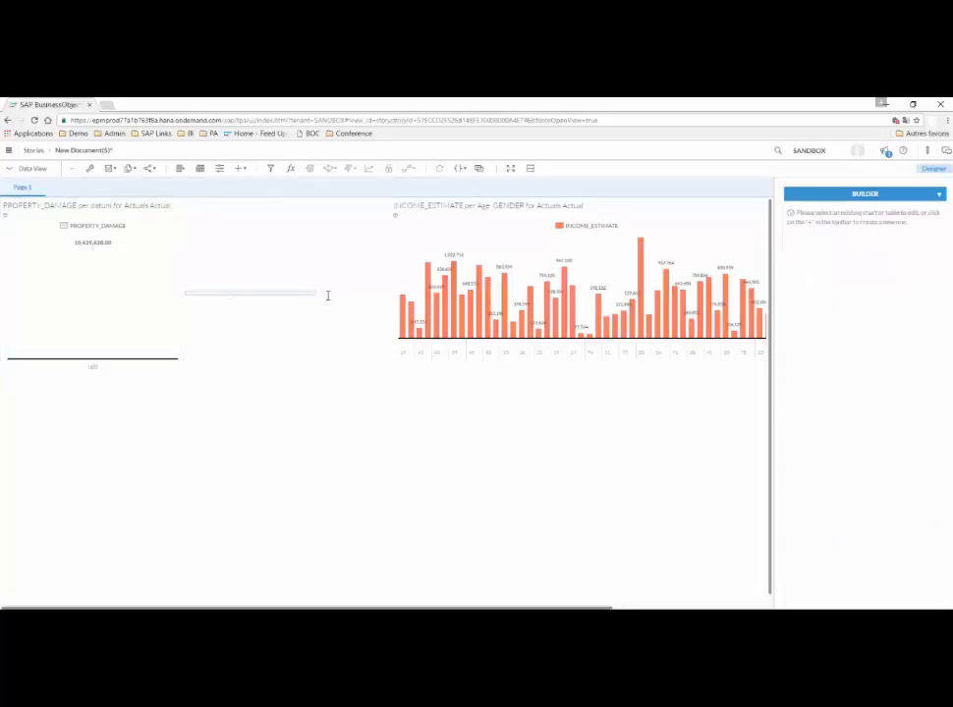
click(163, 307)
drag(190, 289, 390, 303)
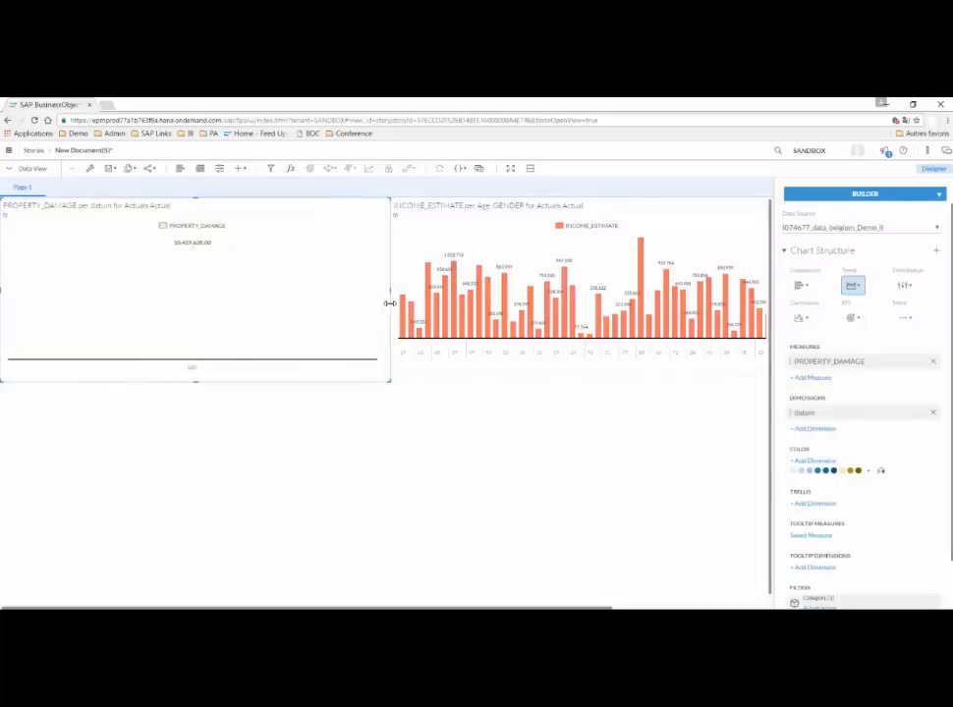
Drill the datum dimension of the property damage chart down through 2016, Q3 and Sep to the periods within September.
click(199, 249)
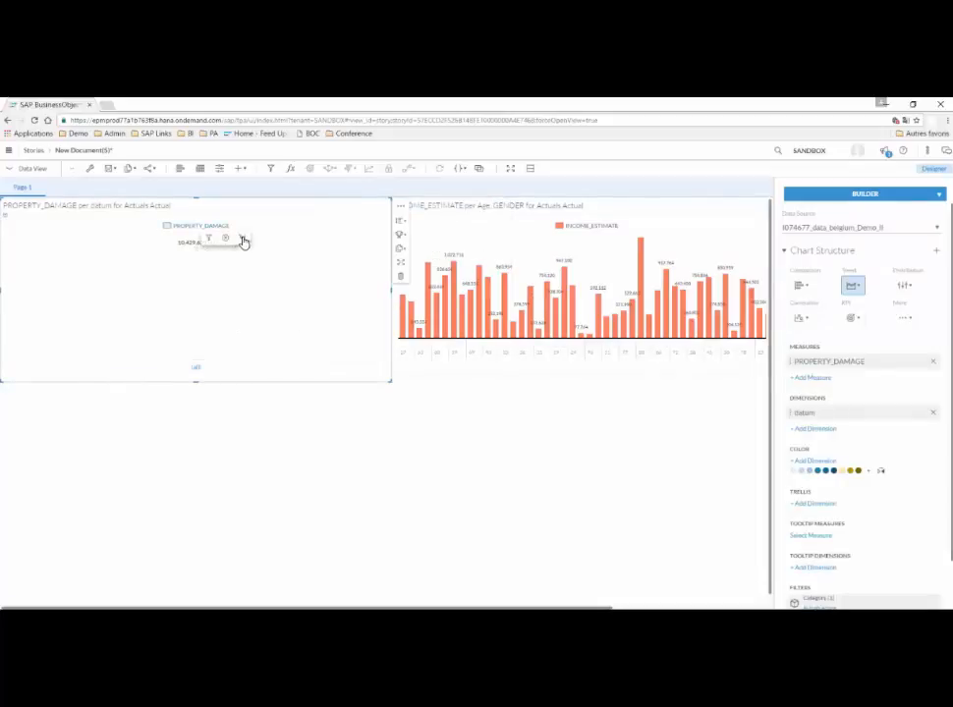
click(242, 239)
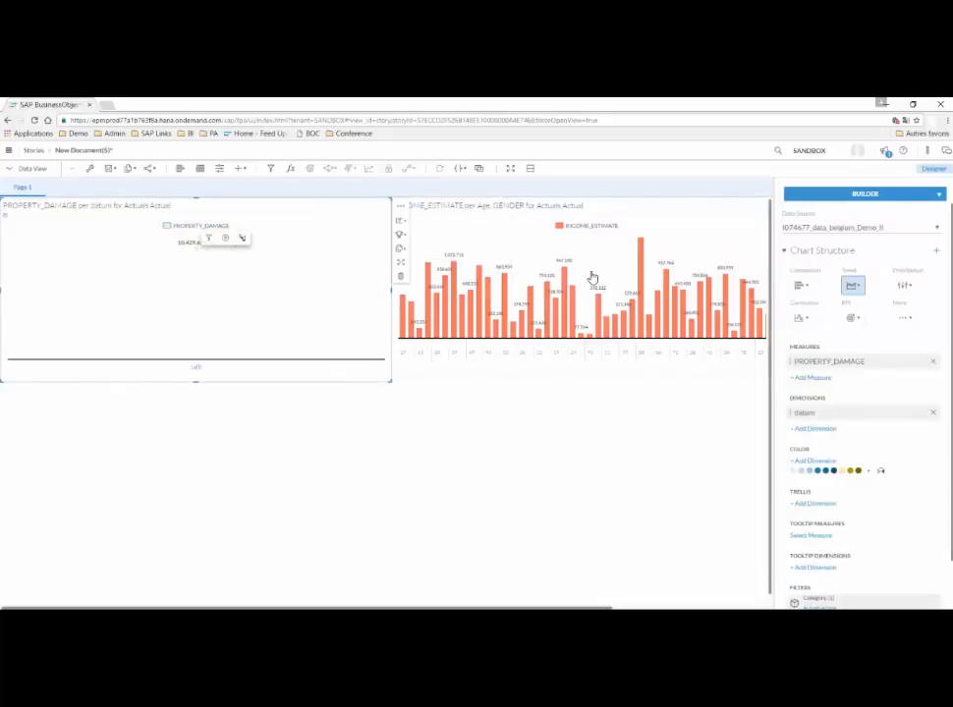
click(197, 244)
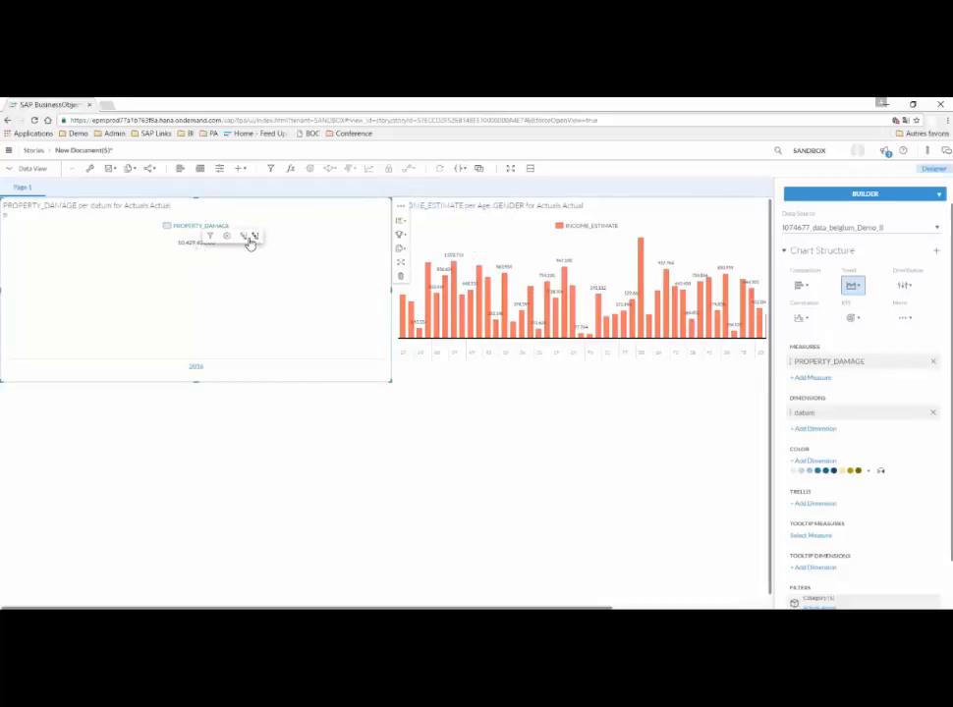
click(254, 237)
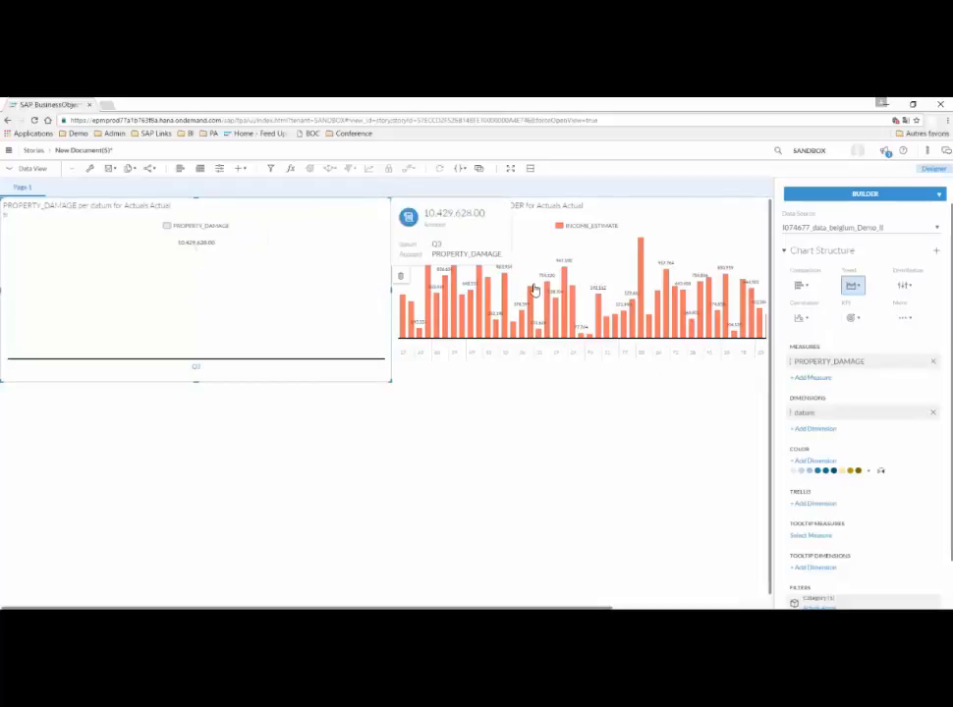
click(243, 238)
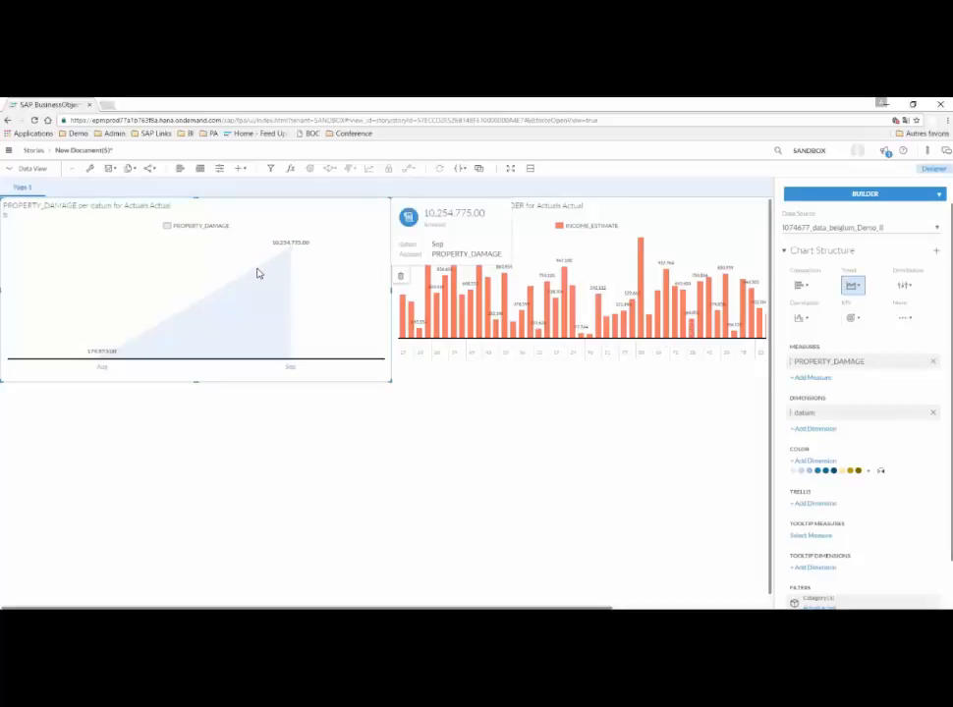
click(291, 253)
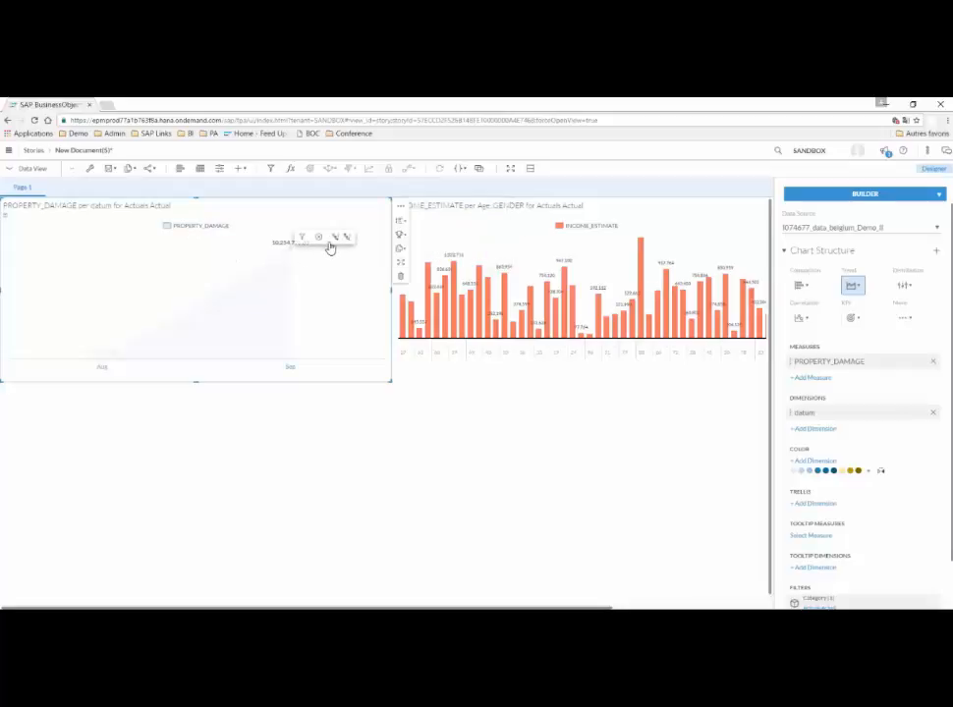
click(335, 239)
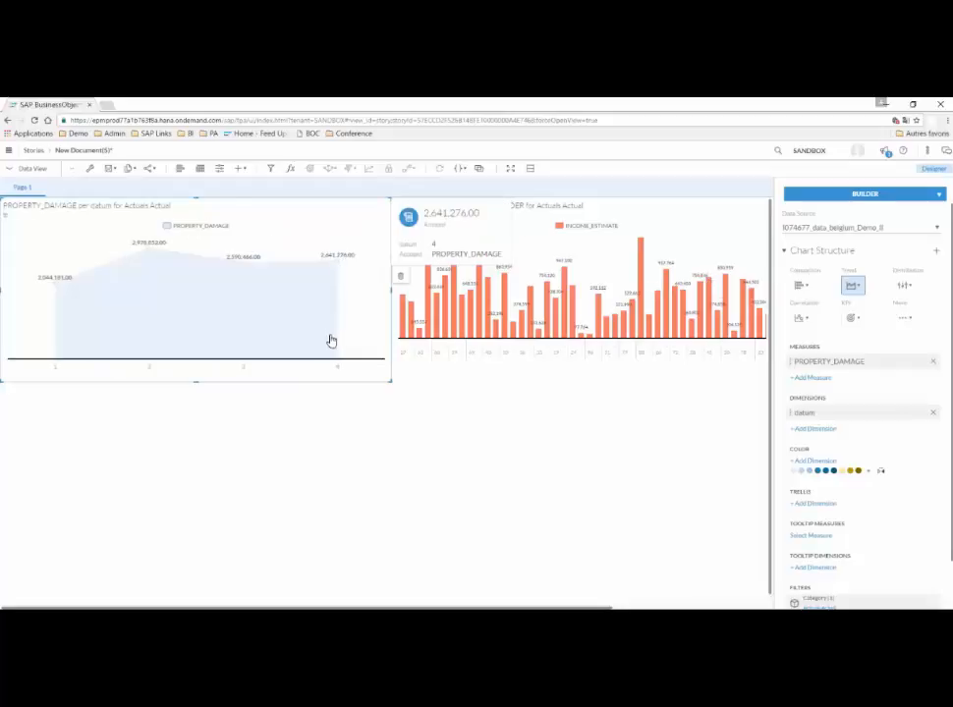
Change the property damage chart's type to Line and open its sorting options.
click(852, 287)
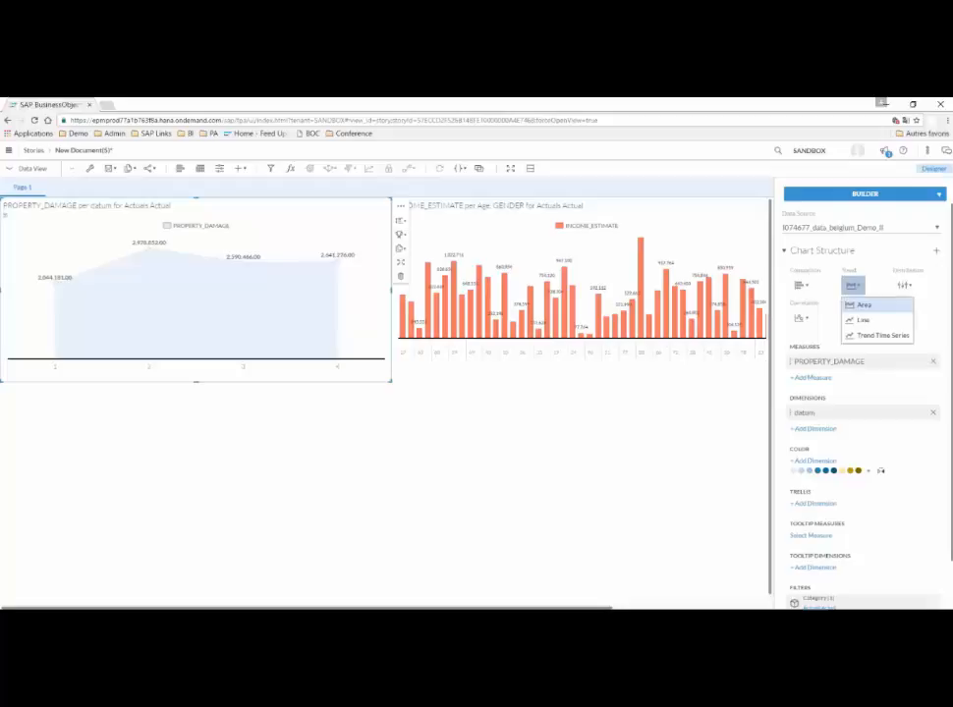
click(864, 320)
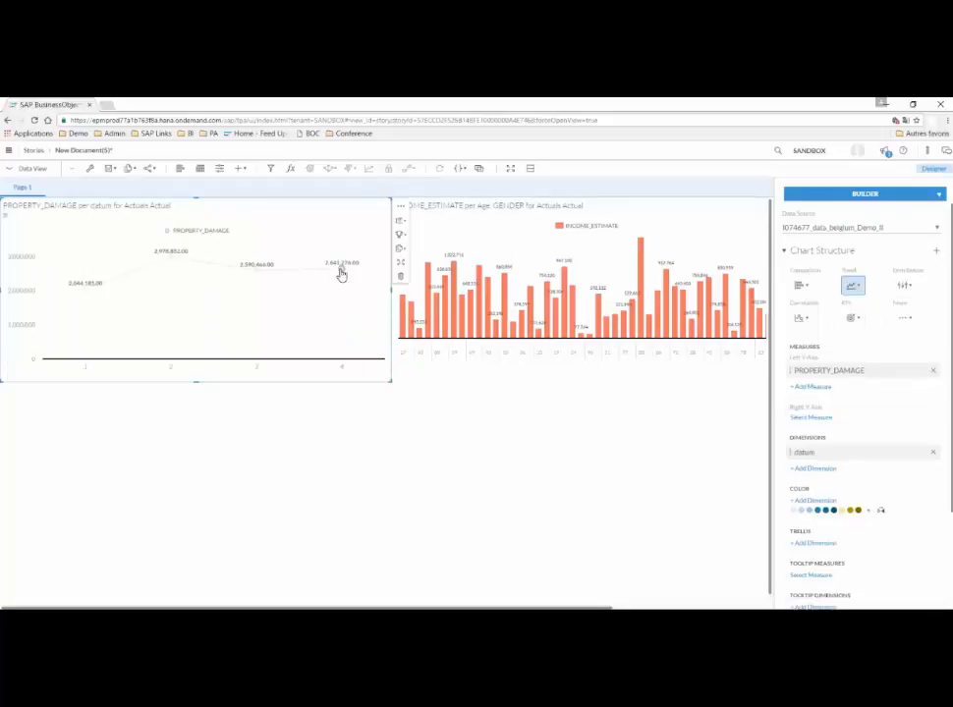
mouse_move(342, 274)
click(400, 220)
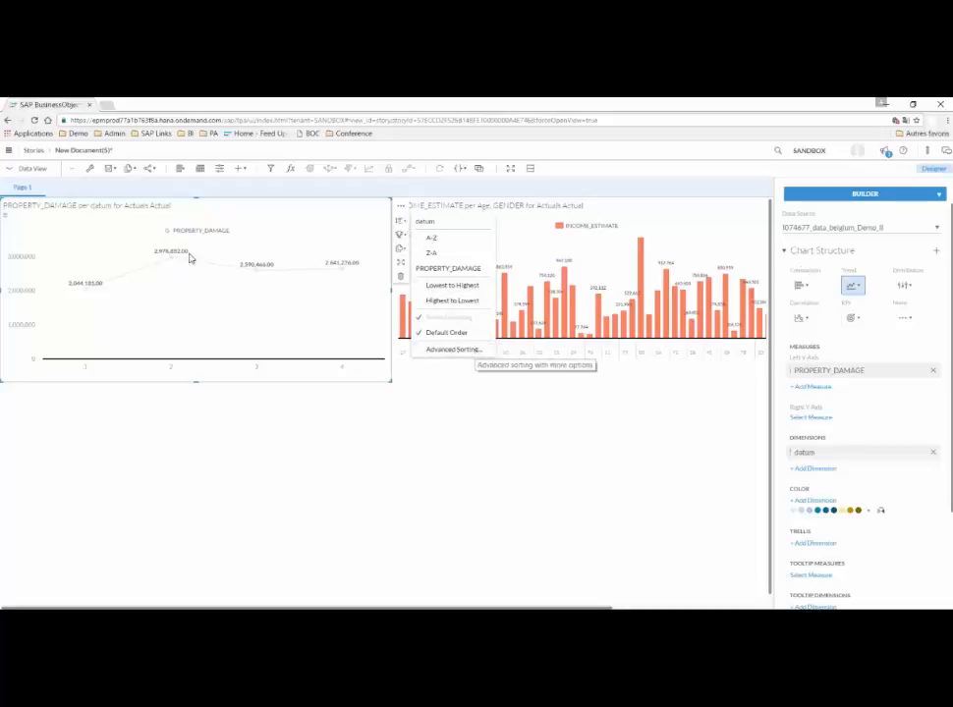
Drill the property damage line chart up to month level and back down into September.
click(188, 258)
click(180, 221)
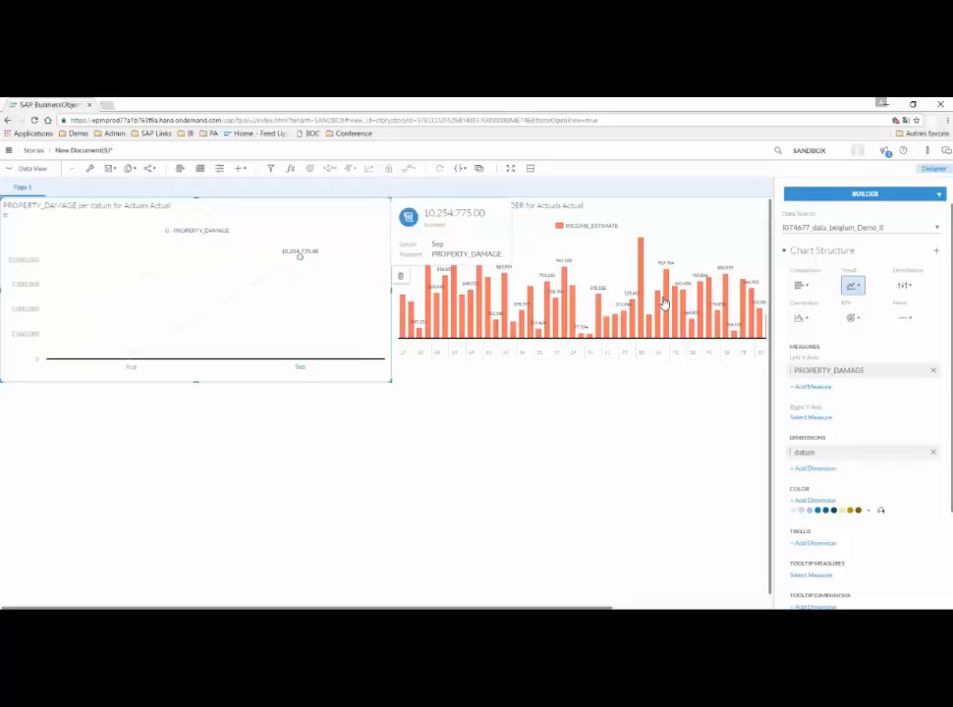
click(303, 261)
click(346, 247)
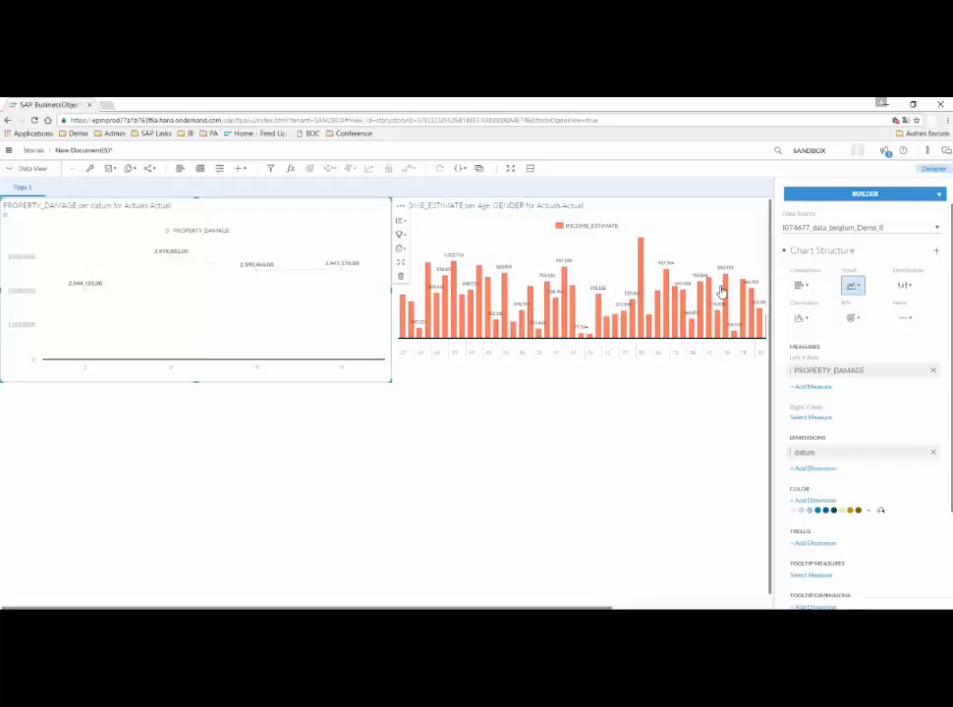
Filter the property damage line chart to September's period 2 and restore all its periods.
click(173, 370)
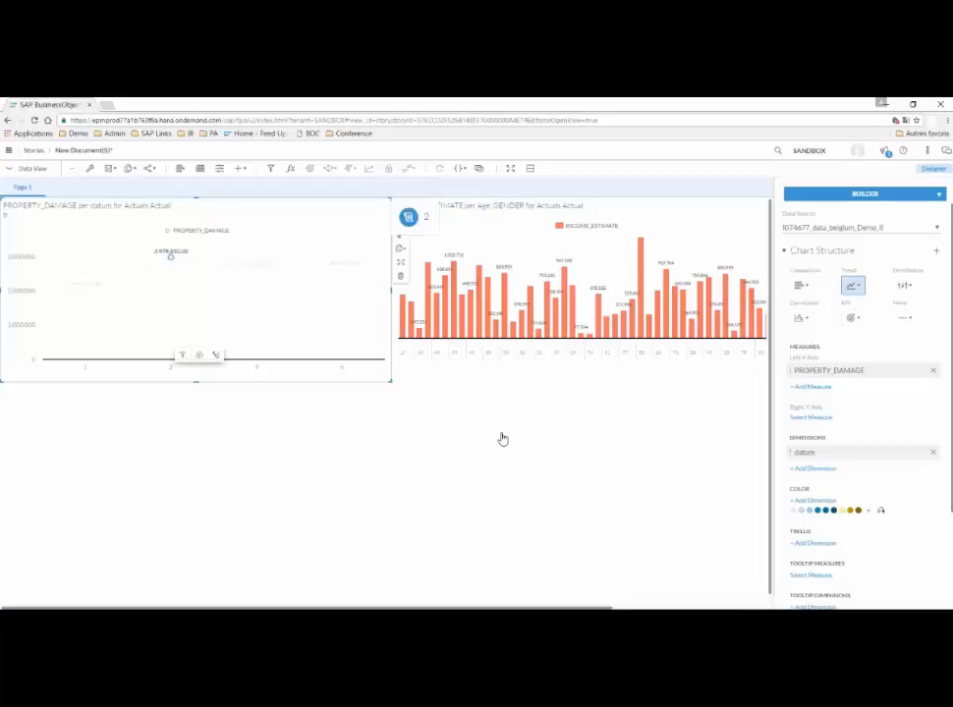
click(199, 356)
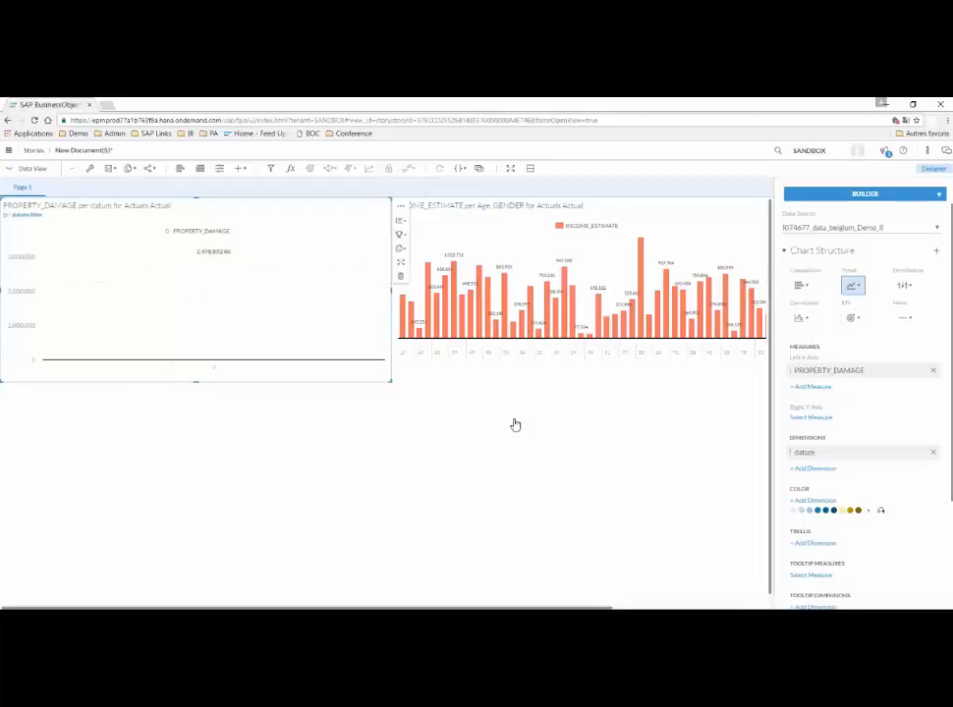
click(214, 258)
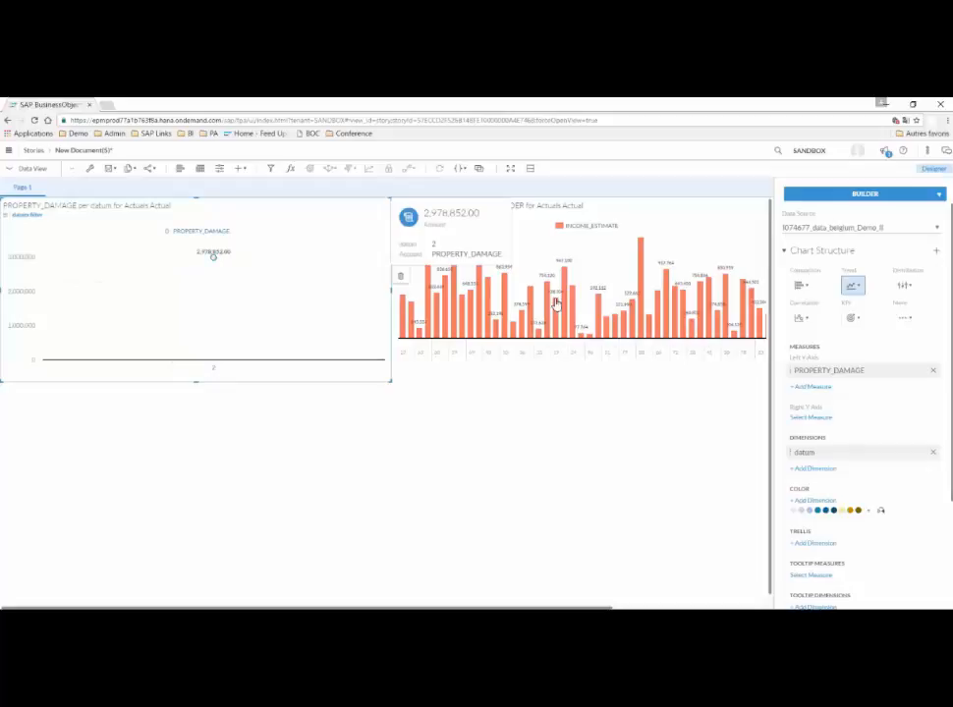
click(239, 249)
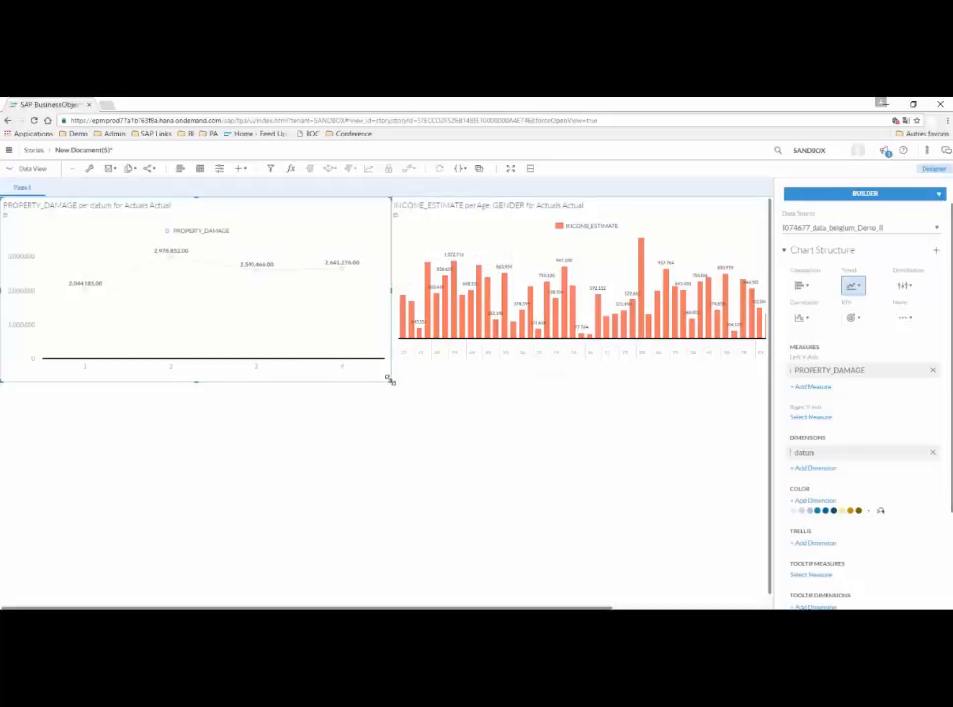
Reduce the property damage chart's height slightly from its lower corner and deselect the chart.
drag(390, 379, 390, 377)
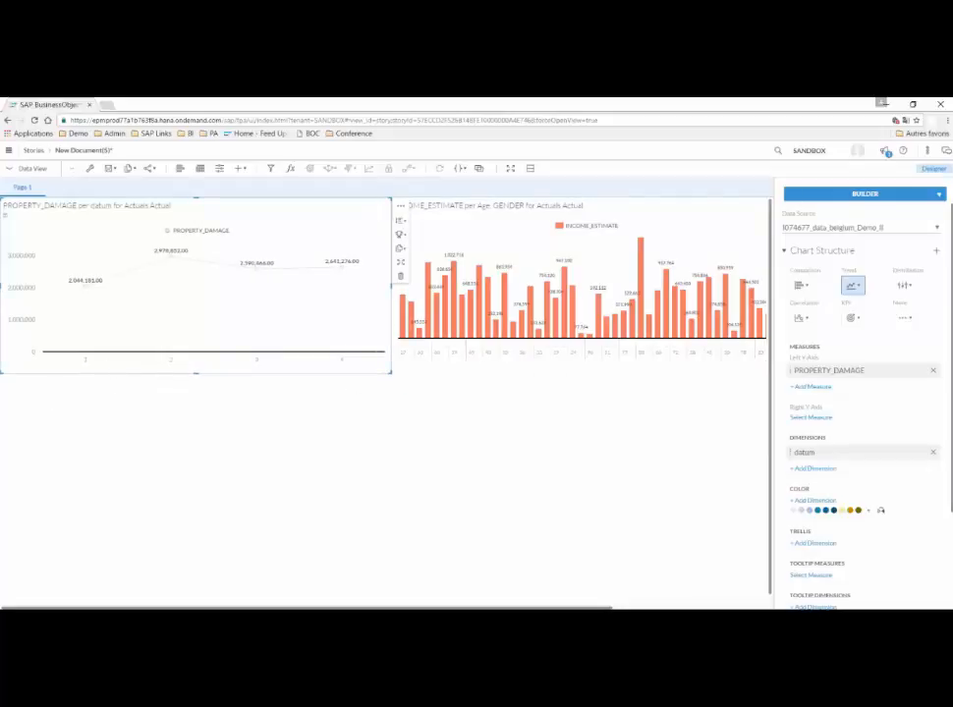
click(53, 274)
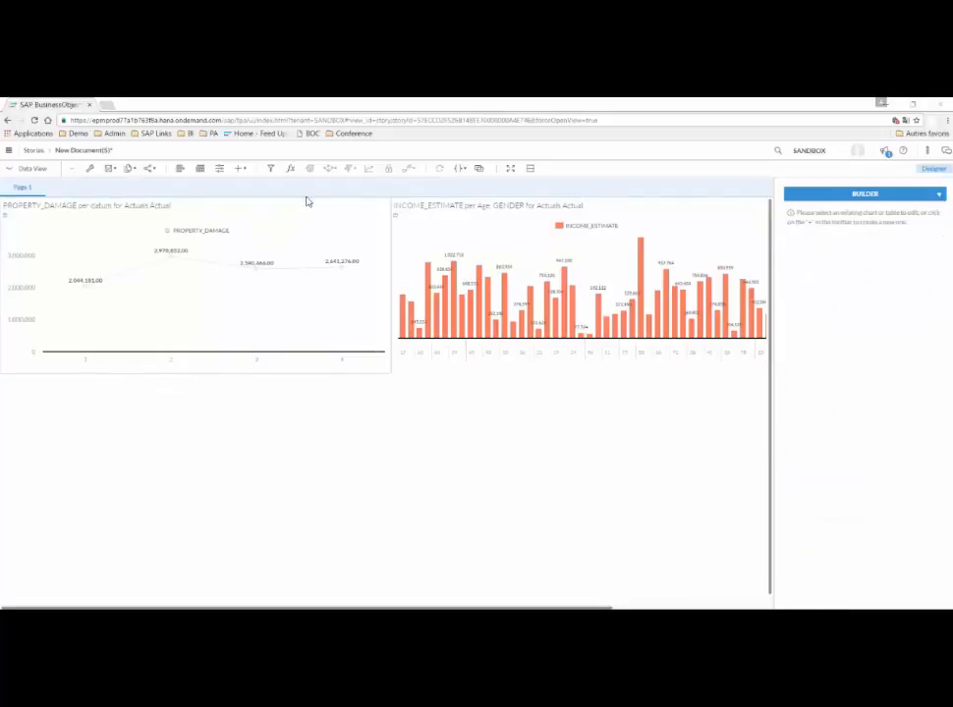
Add a third chart to the canvas, using the existing data_belgium_Demo_II model as its data source.
click(182, 170)
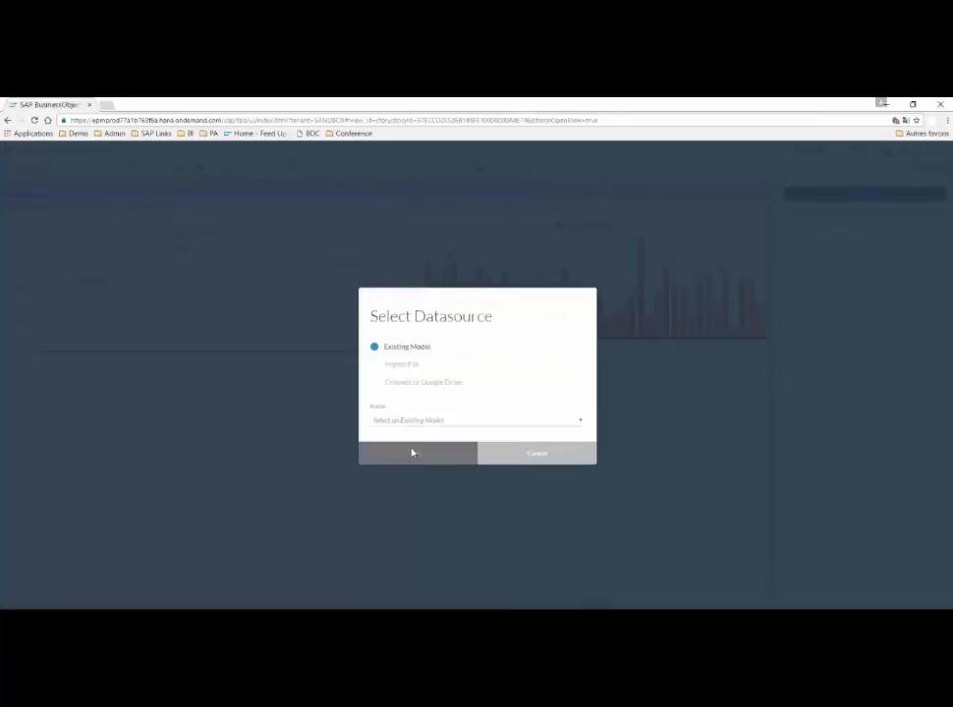
click(428, 415)
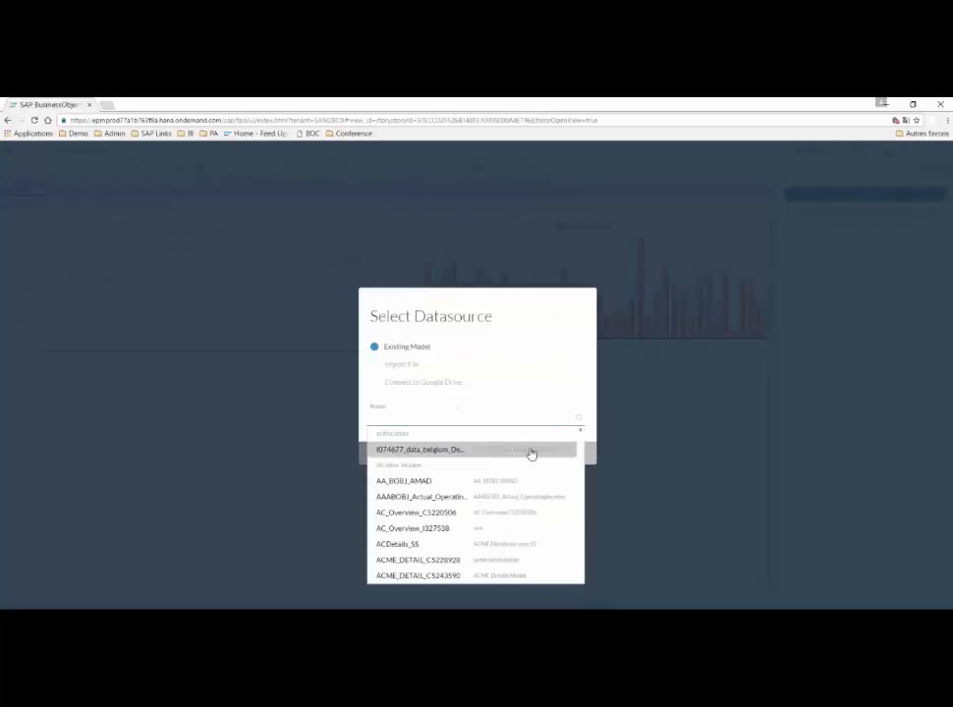
click(520, 455)
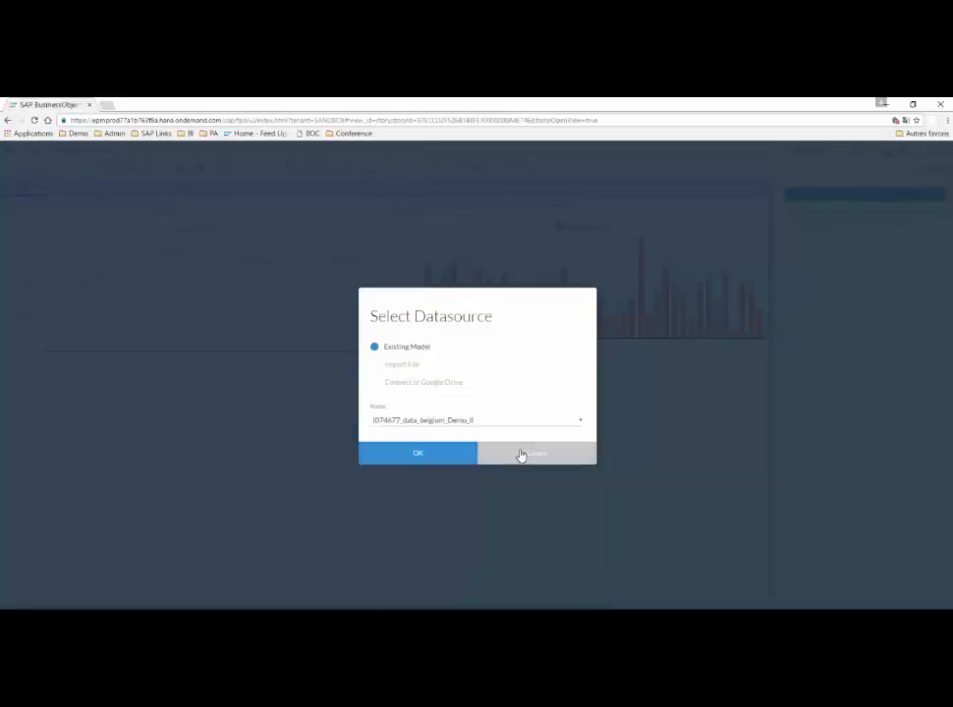
click(447, 456)
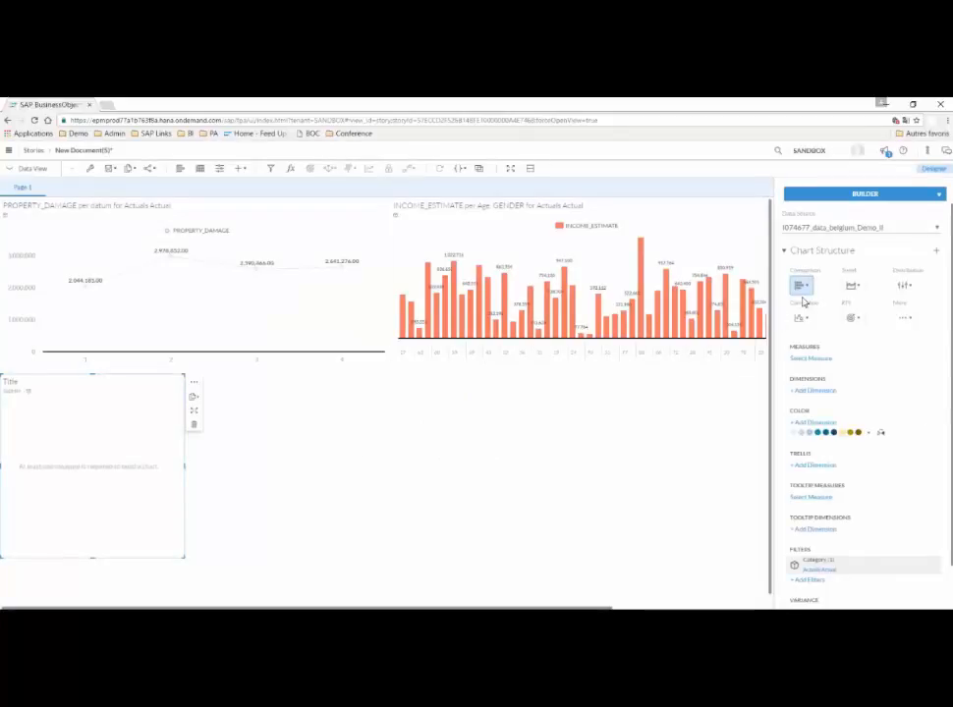
Insert a Geo Map below the existing charts and enlarge it in width and height.
click(243, 170)
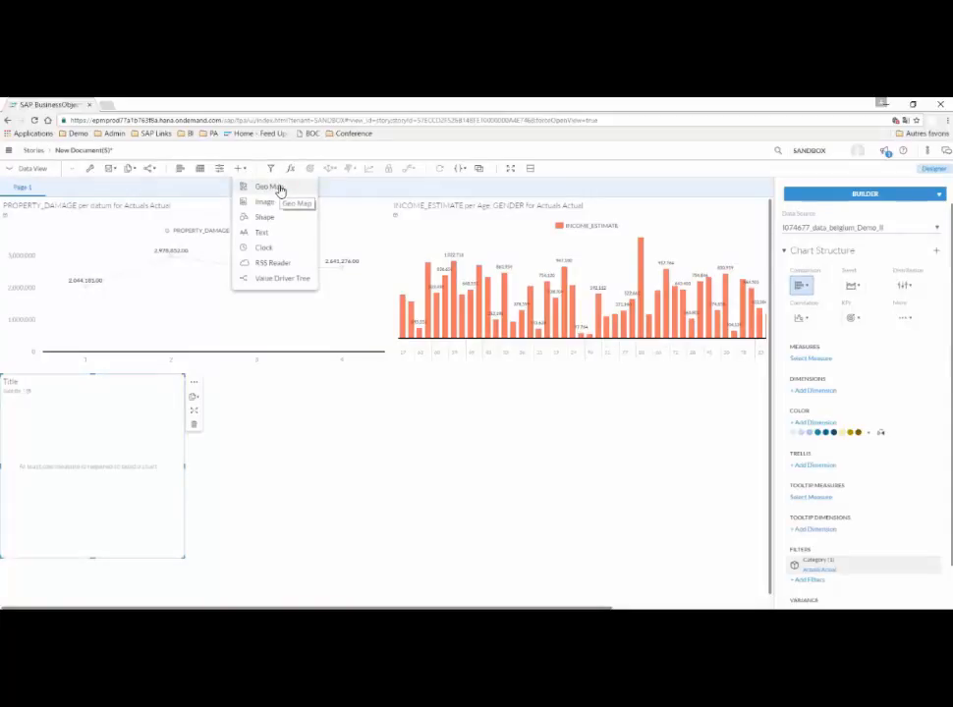
click(279, 189)
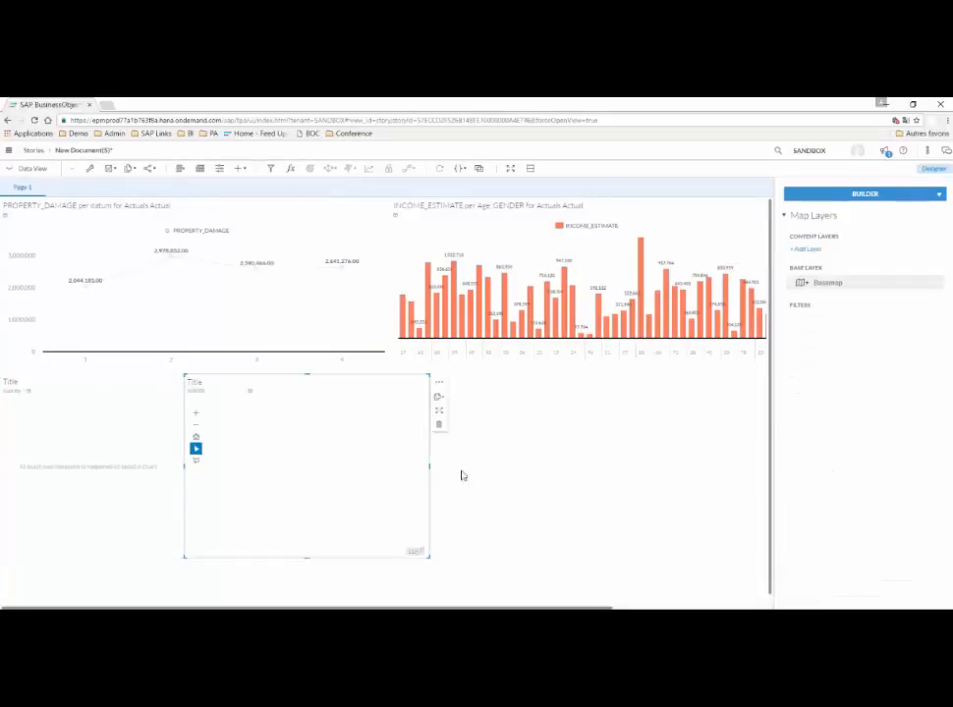
drag(429, 463, 544, 483)
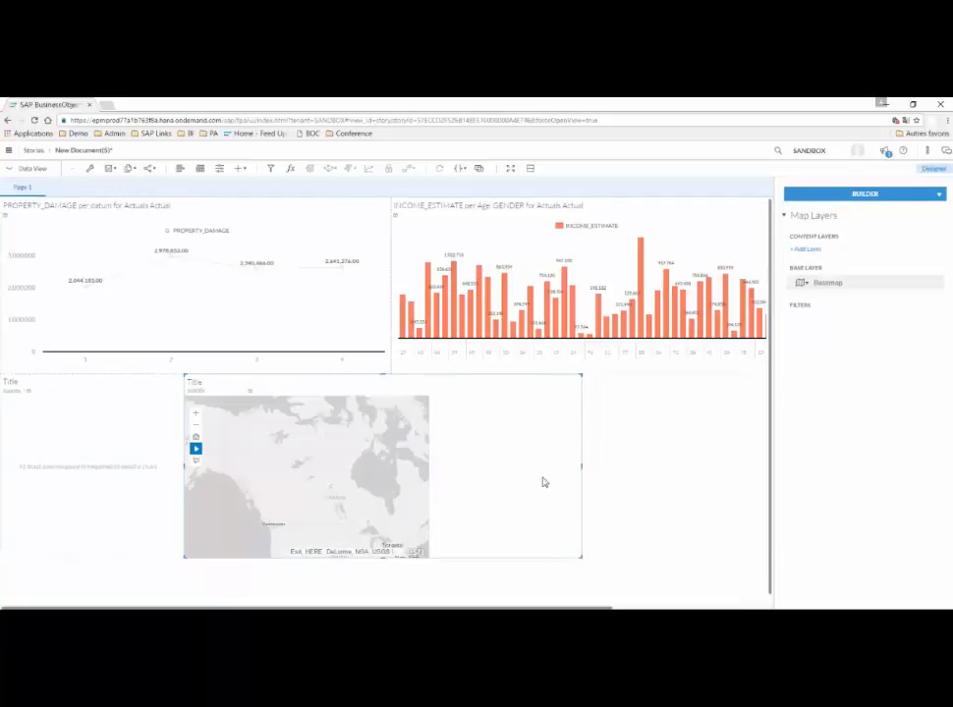
drag(384, 571, 381, 597)
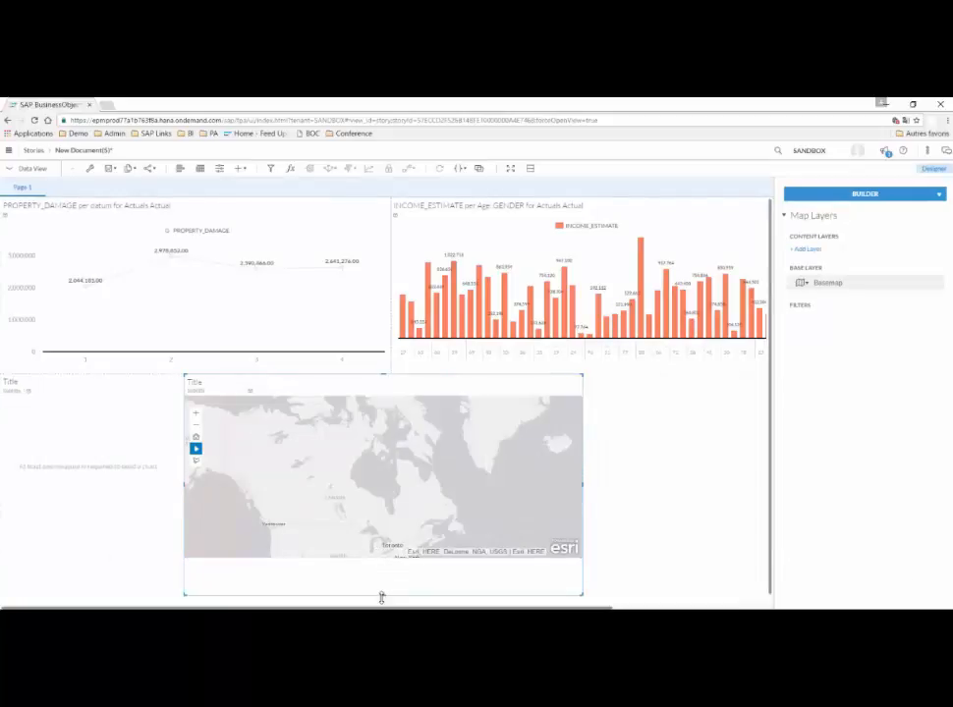
Delete the empty third chart and move the geo map into its place under the property damage chart.
click(124, 489)
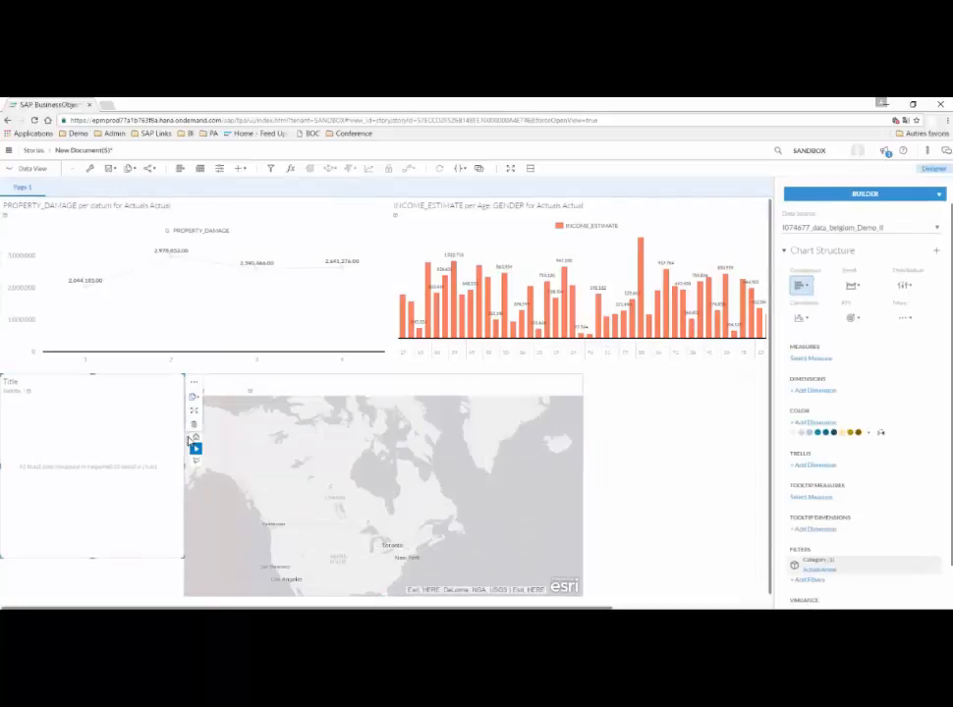
click(193, 425)
drag(224, 375, 38, 376)
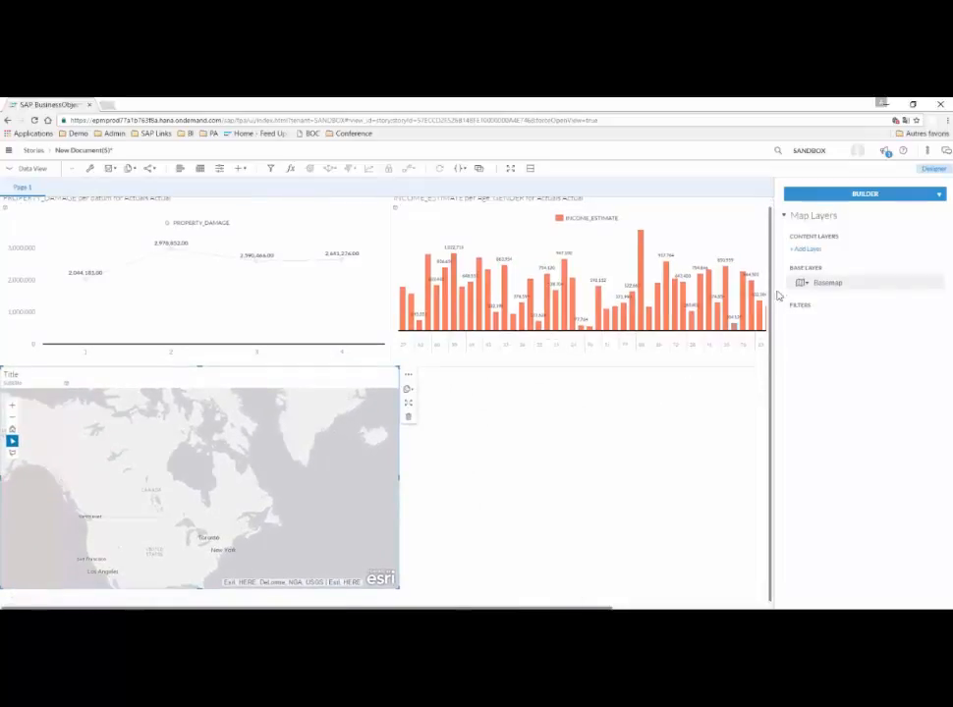
Change the geo map's basemap to the Topography style and add a content layer to the map.
click(805, 282)
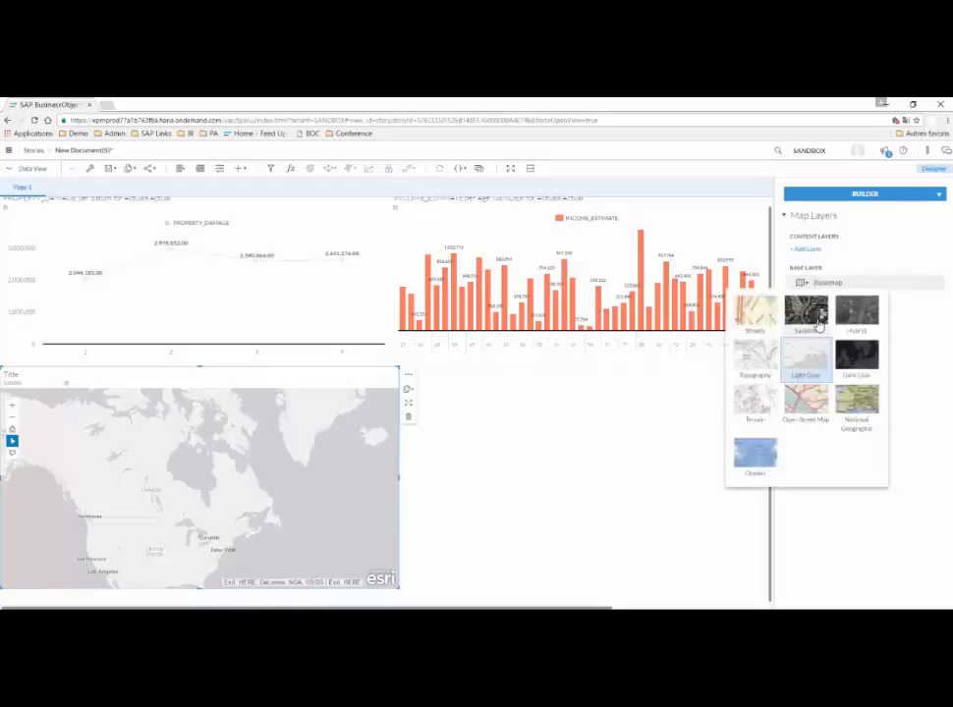
click(795, 356)
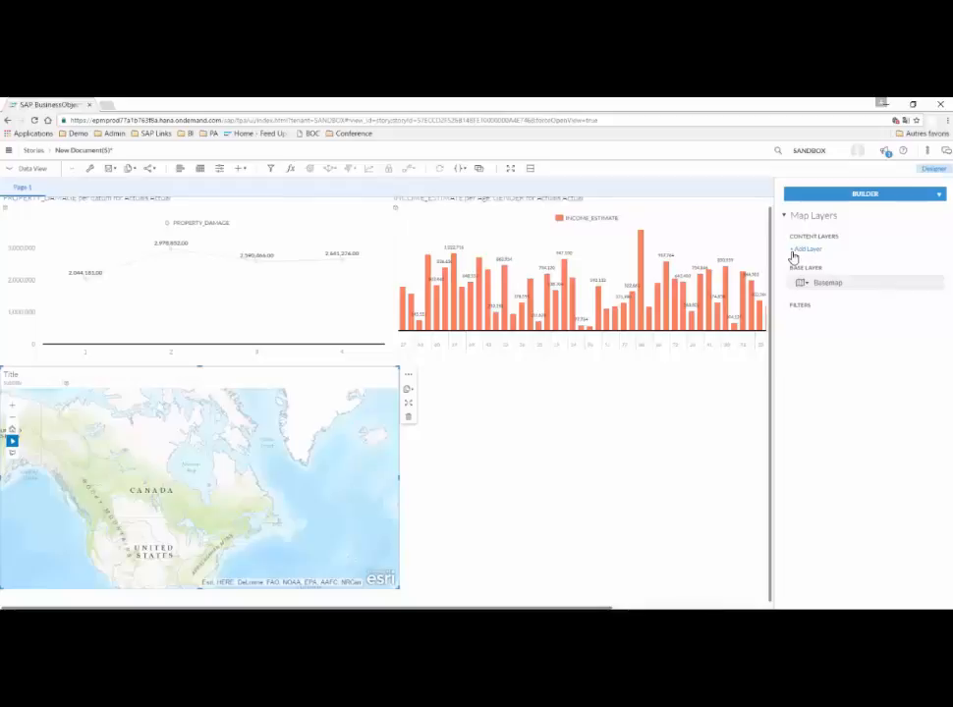
click(795, 252)
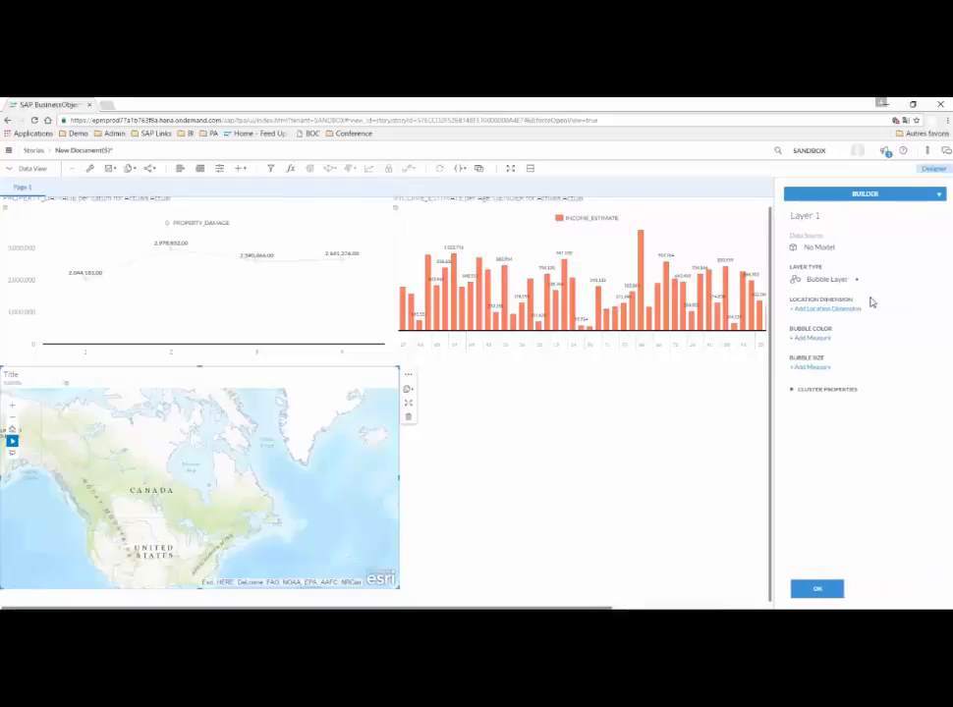
click(793, 311)
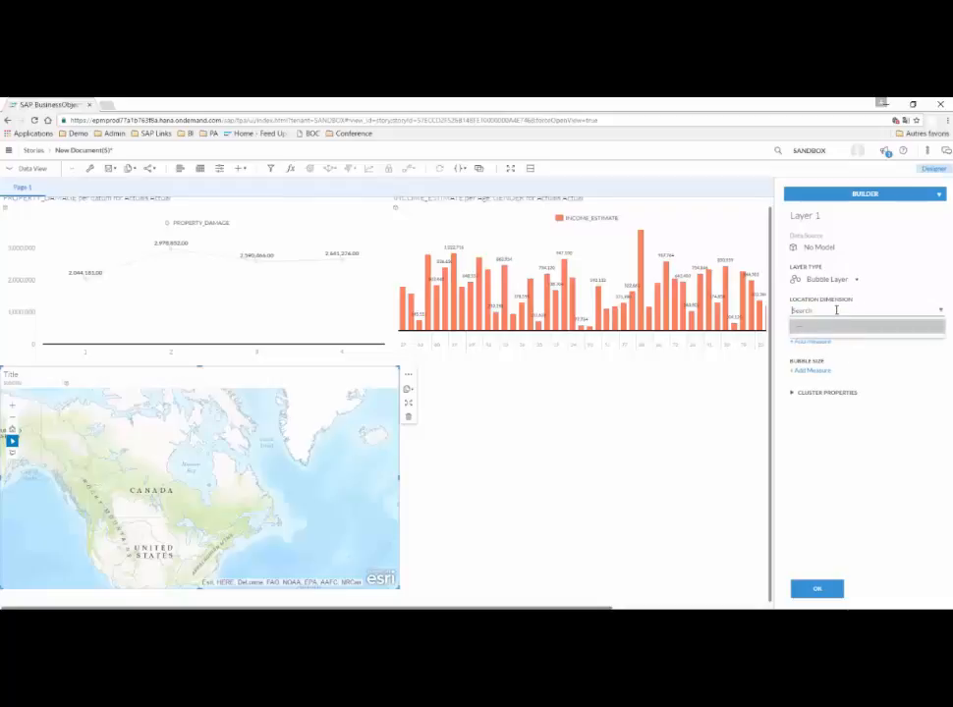
text(U)
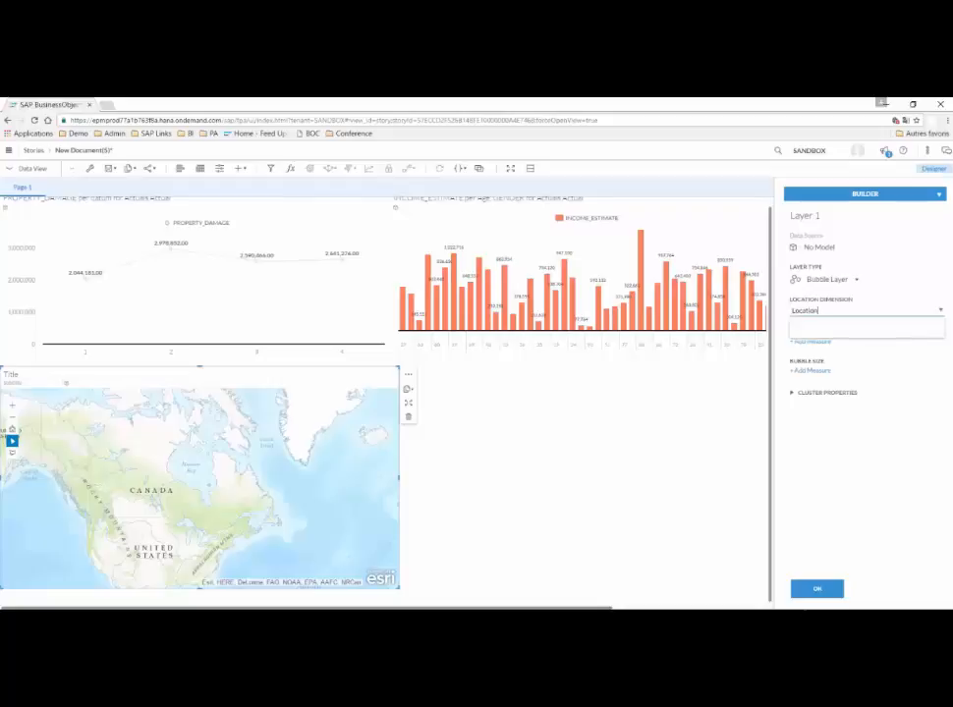
click(875, 423)
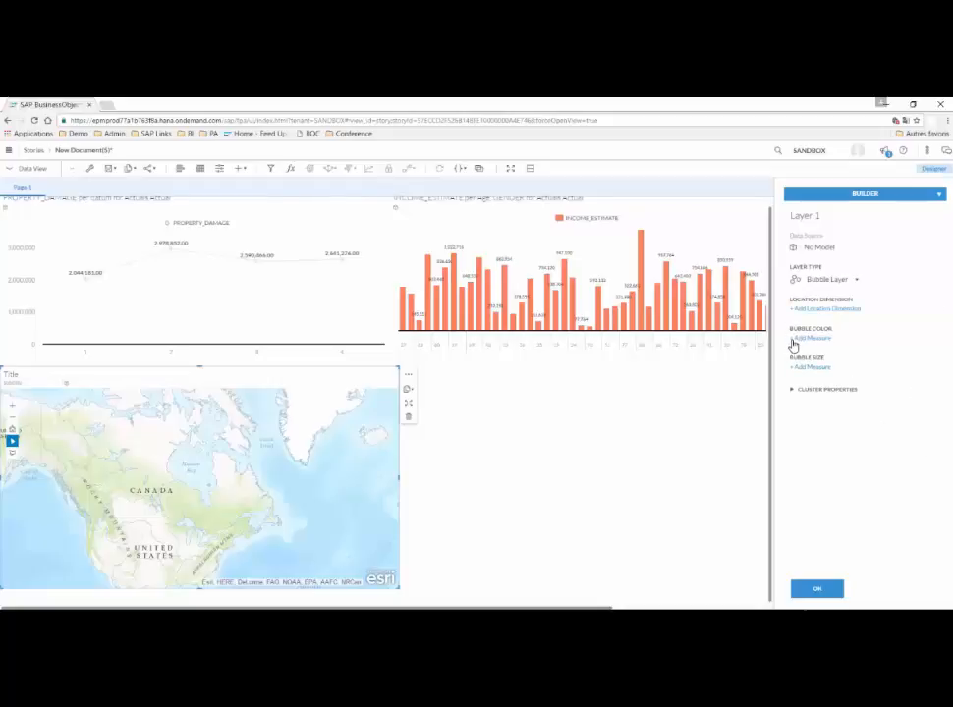
click(794, 370)
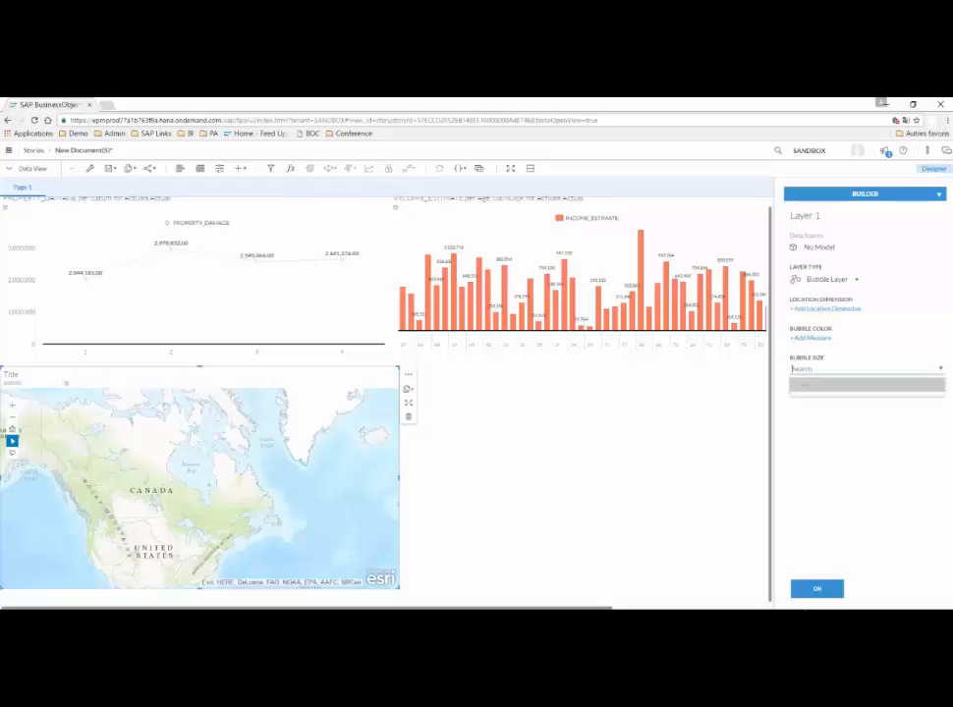
Set the map layer's data source to the existing data_belgium_Demo_II model already used in this story.
click(827, 249)
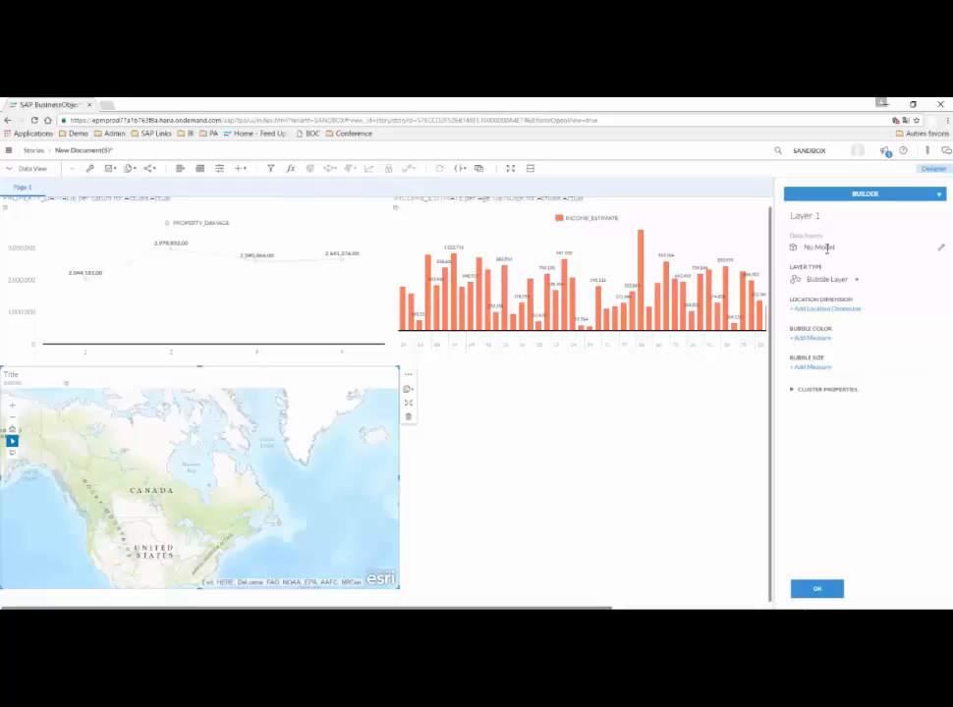
click(940, 249)
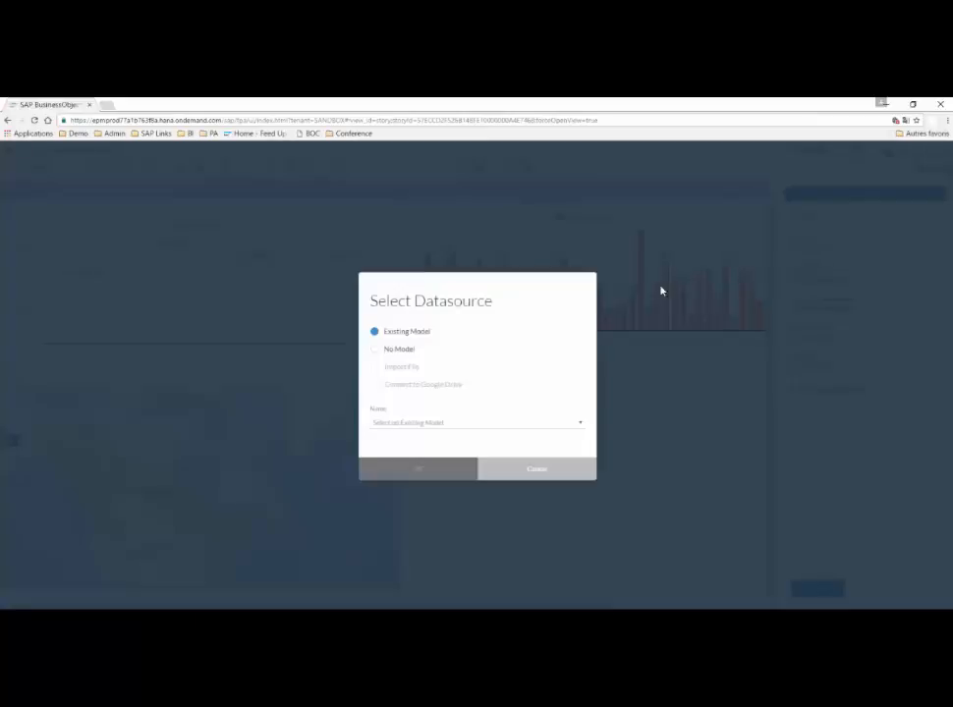
click(394, 422)
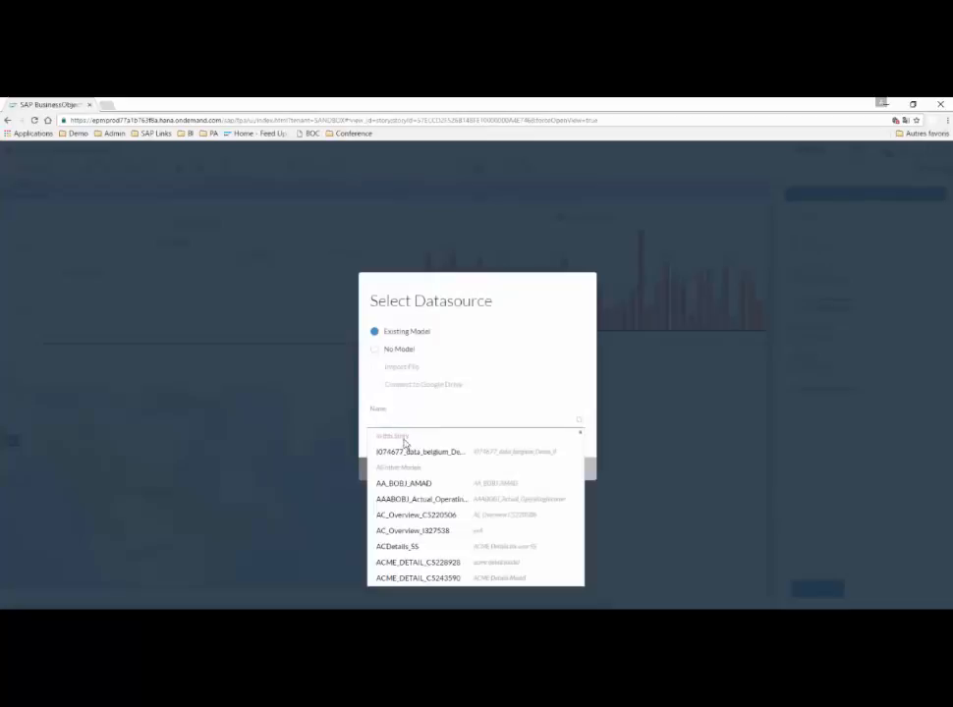
click(405, 450)
click(434, 469)
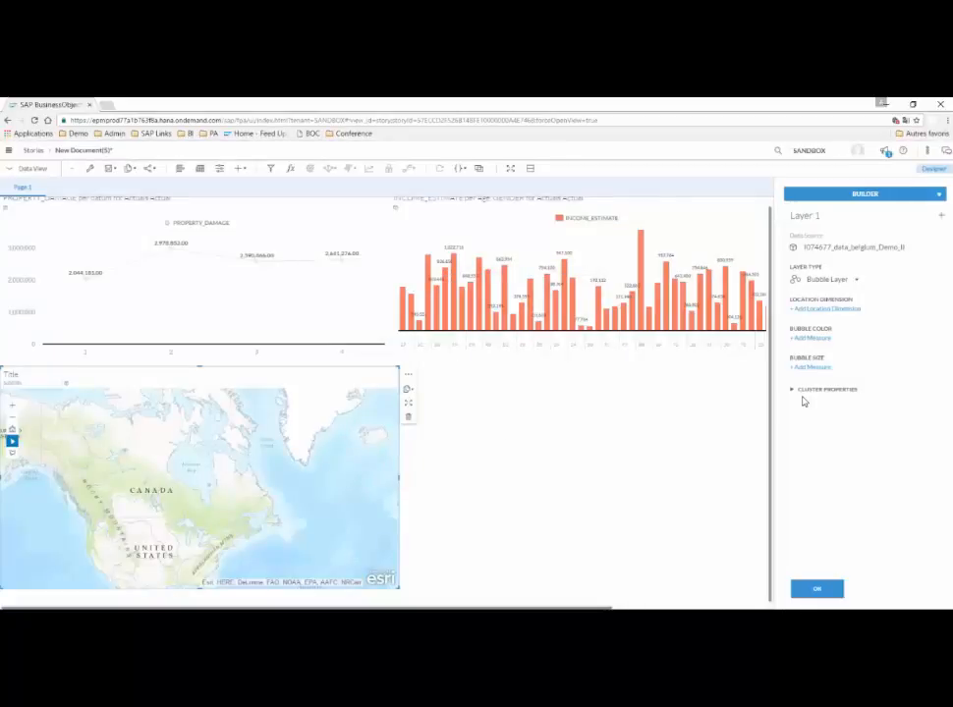
Assign Location as the bubble layer's location dimension and color the bubbles by INCOME_ESTIMATE.
click(796, 310)
click(803, 340)
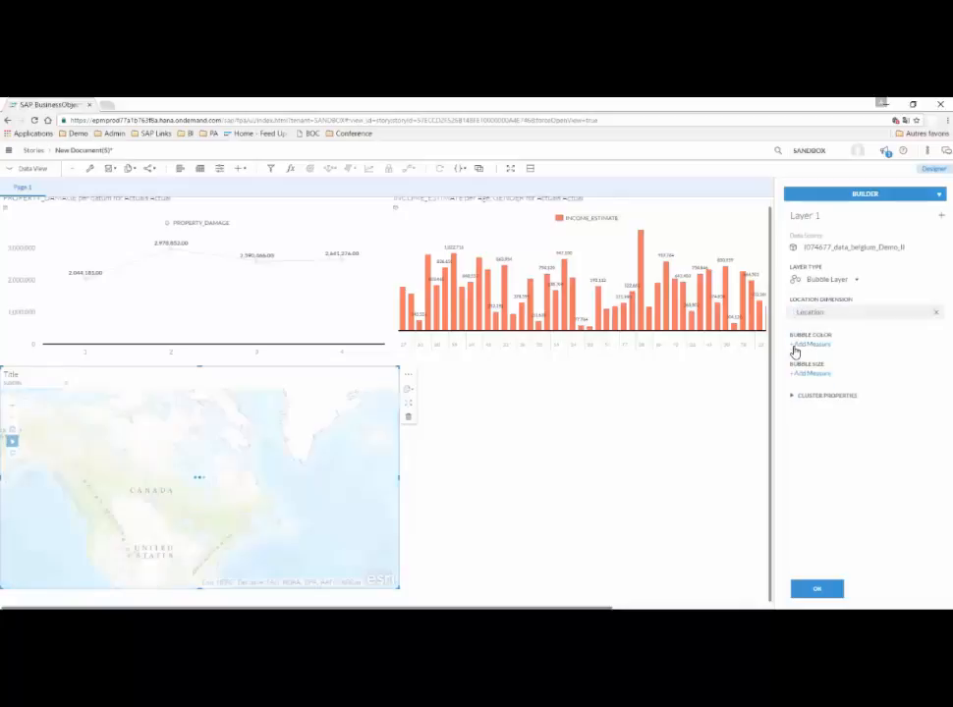
click(795, 346)
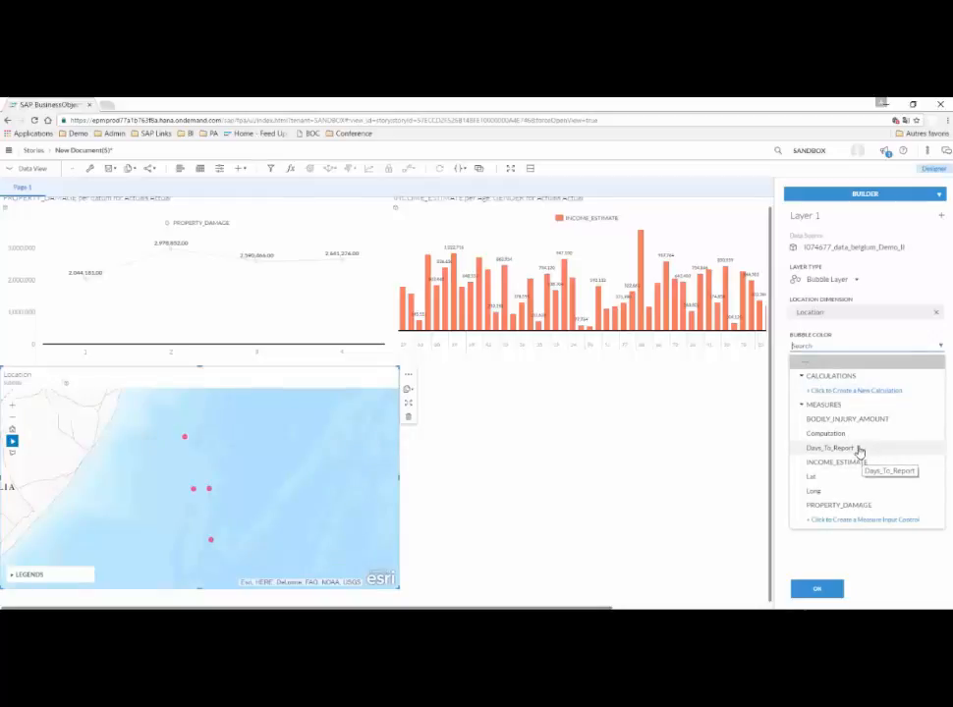
click(838, 463)
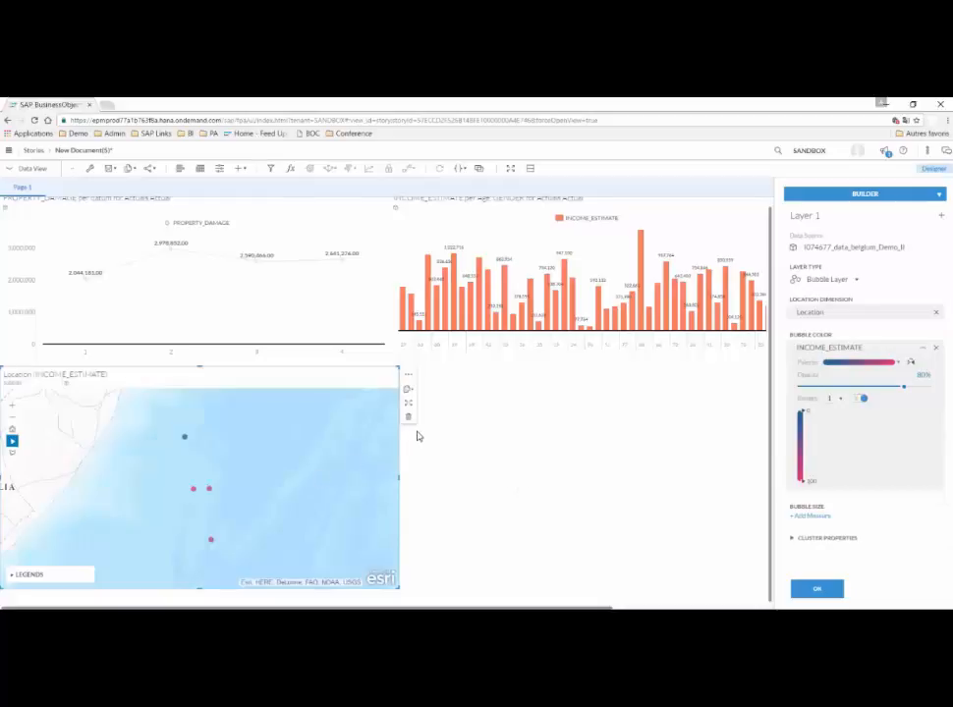
Examine where the income bubbles lie on the geo map at wider and closer zoom levels.
scroll(309, 446, down, 3)
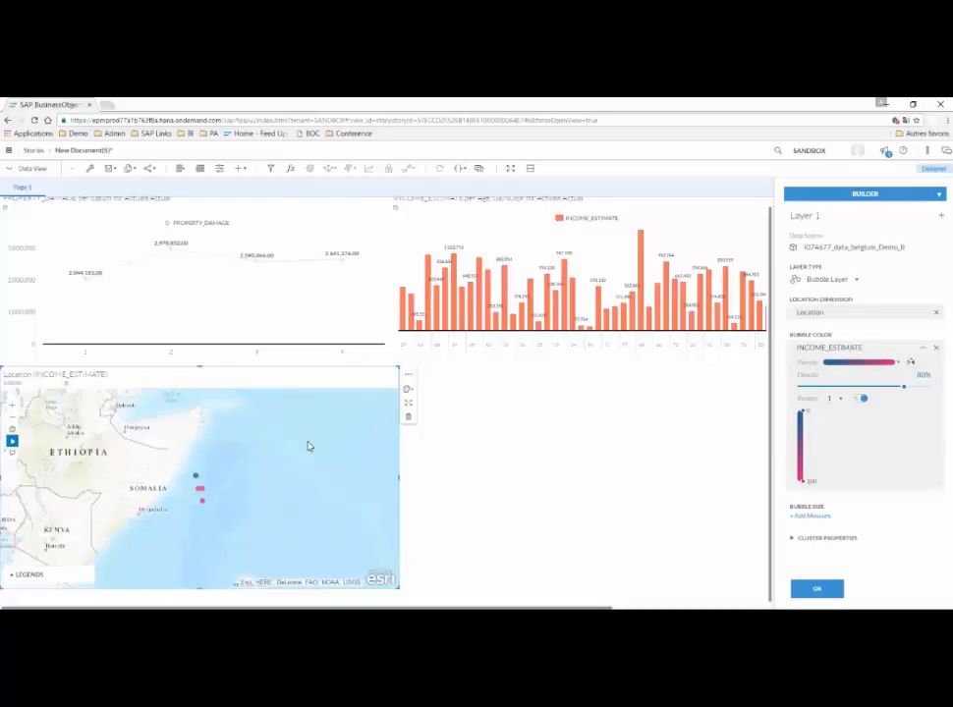
scroll(303, 449, up, 2)
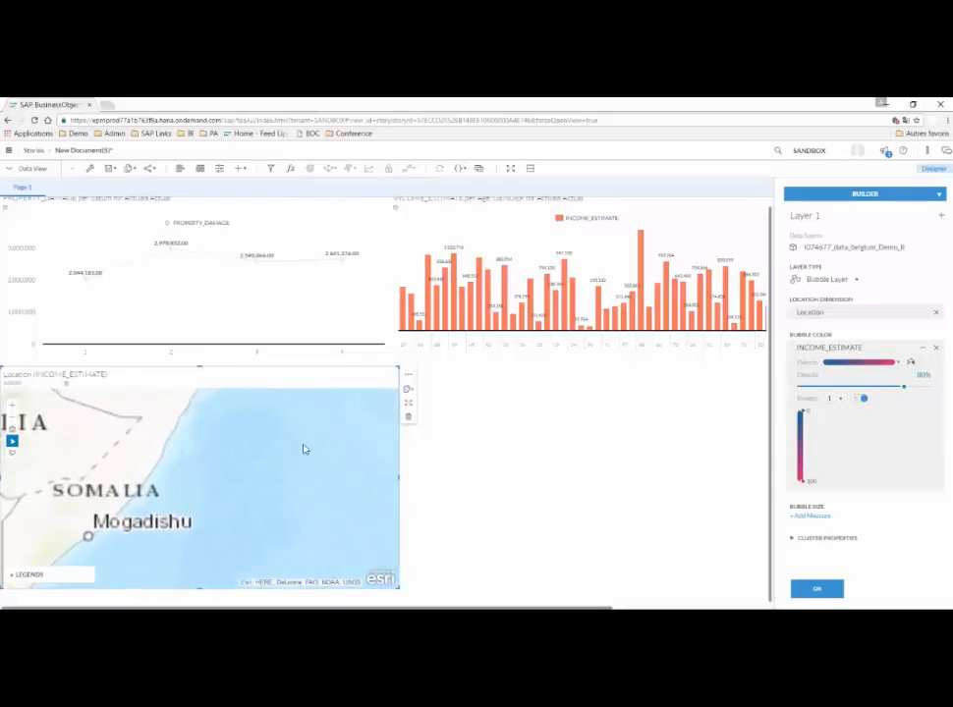
scroll(294, 457, down, 2)
mouse_move(269, 468)
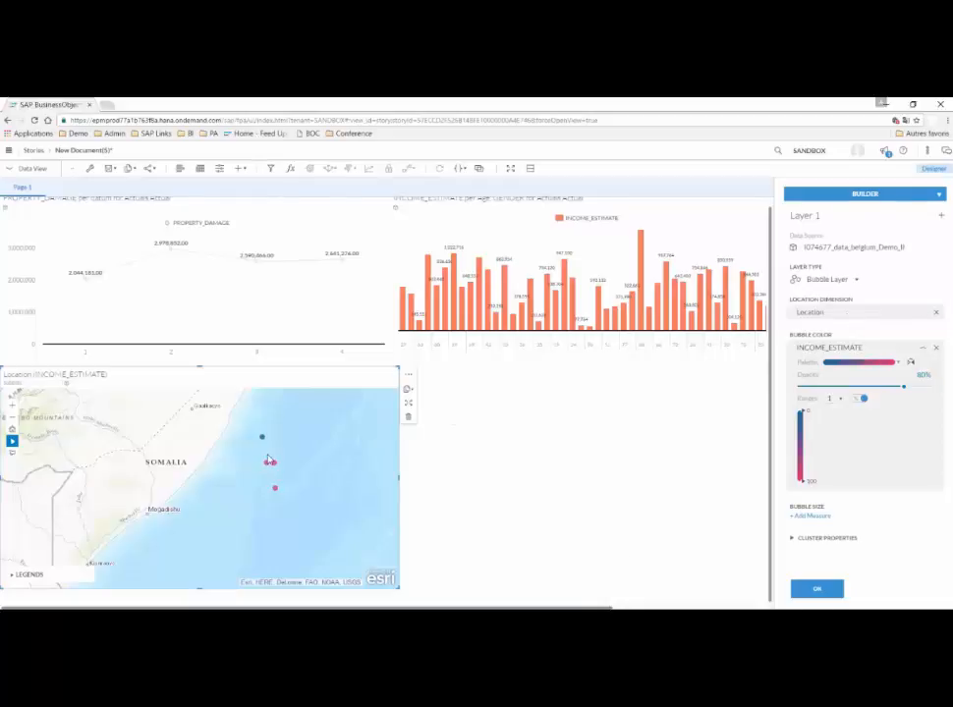
scroll(321, 442, down, 3)
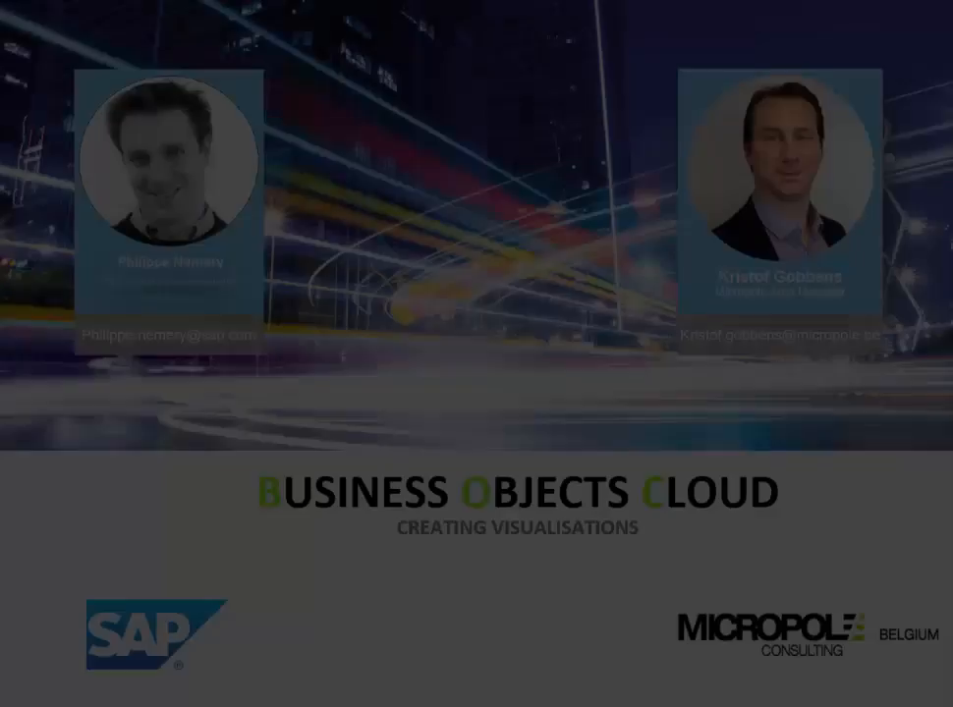